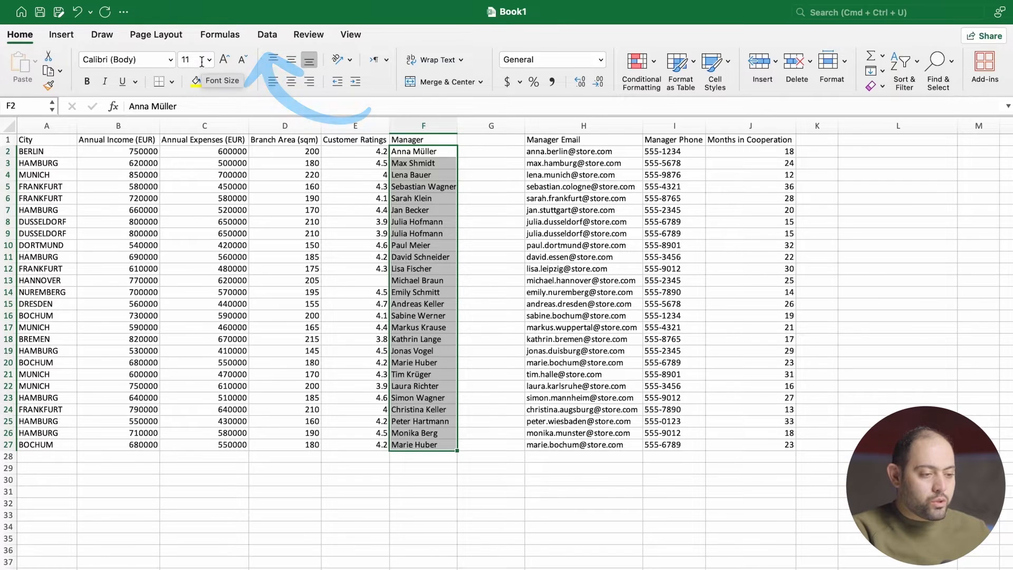
- Run Text to Columns on the Manager names as delimited data, with Space as the only delimiter and consecutive delimiters treated as one
{"action": "left_click", "coordinate": [270, 36]}
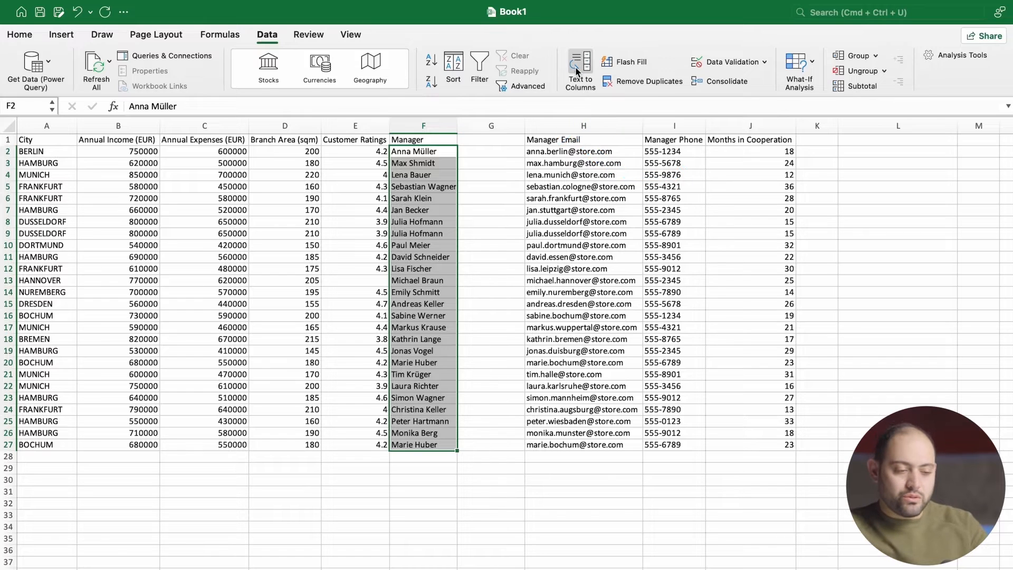
{"action": "left_click", "coordinate": [580, 65]}
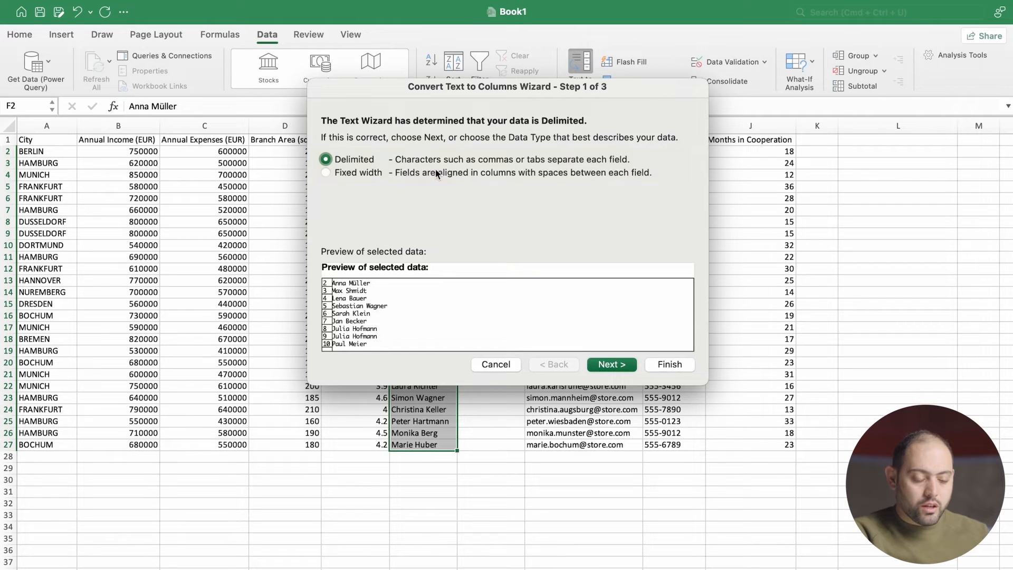
{"action": "left_click", "coordinate": [612, 365]}
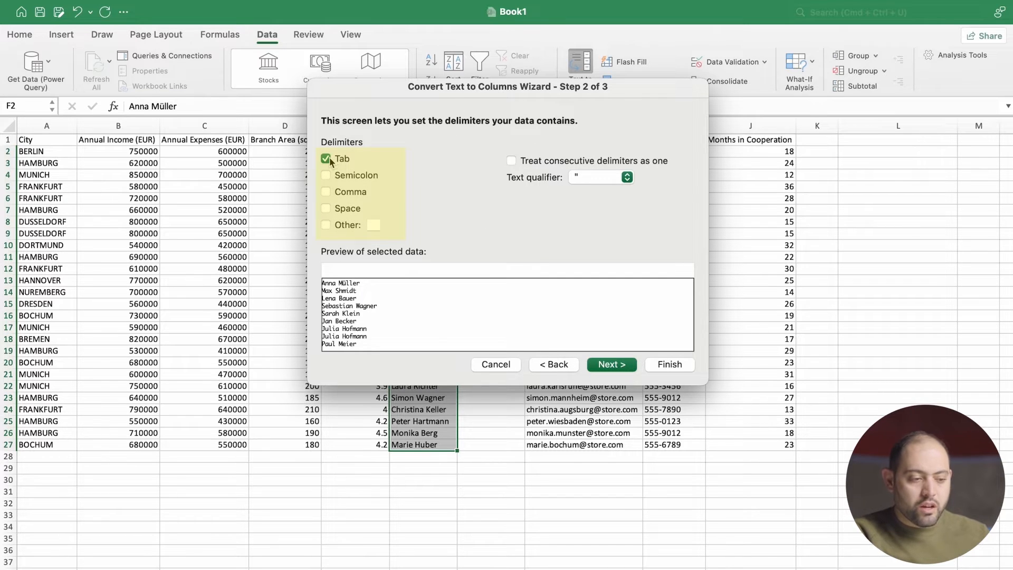
{"action": "left_click", "coordinate": [325, 208]}
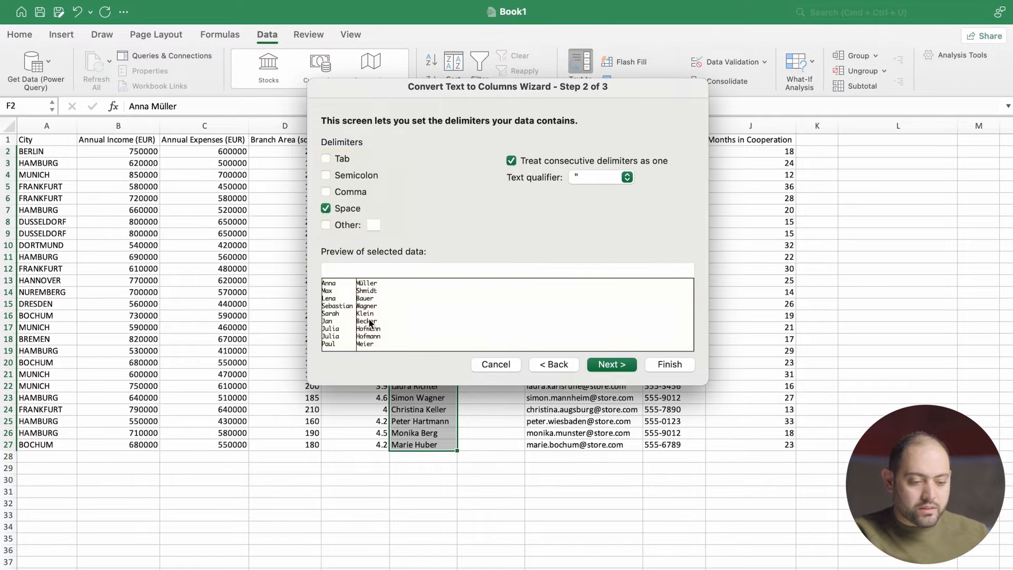
{"action": "left_click", "coordinate": [606, 365]}
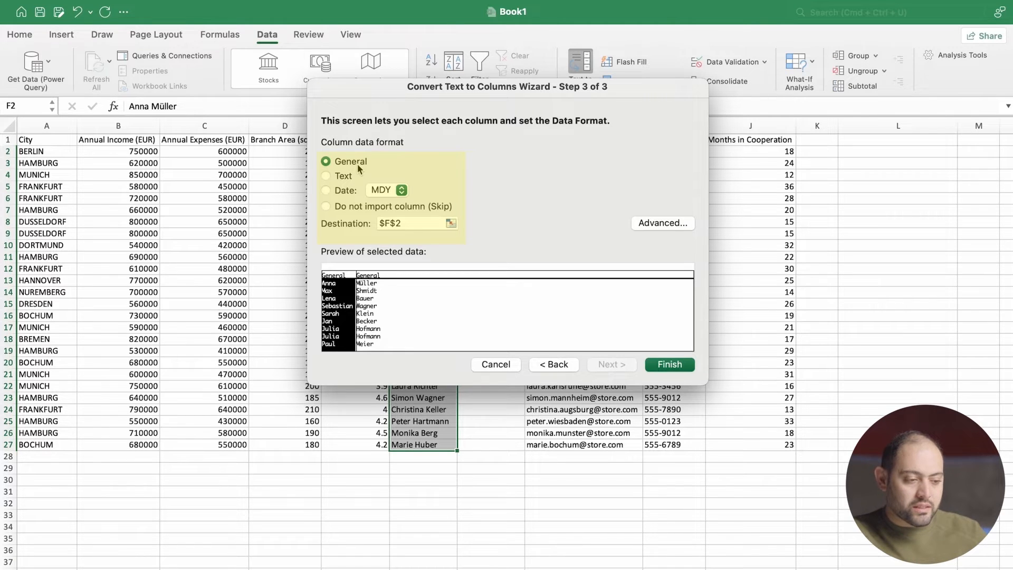
- Set both resulting name columns to the Text data format and finish the split with destination $F$2
{"action": "left_click", "coordinate": [333, 178]}
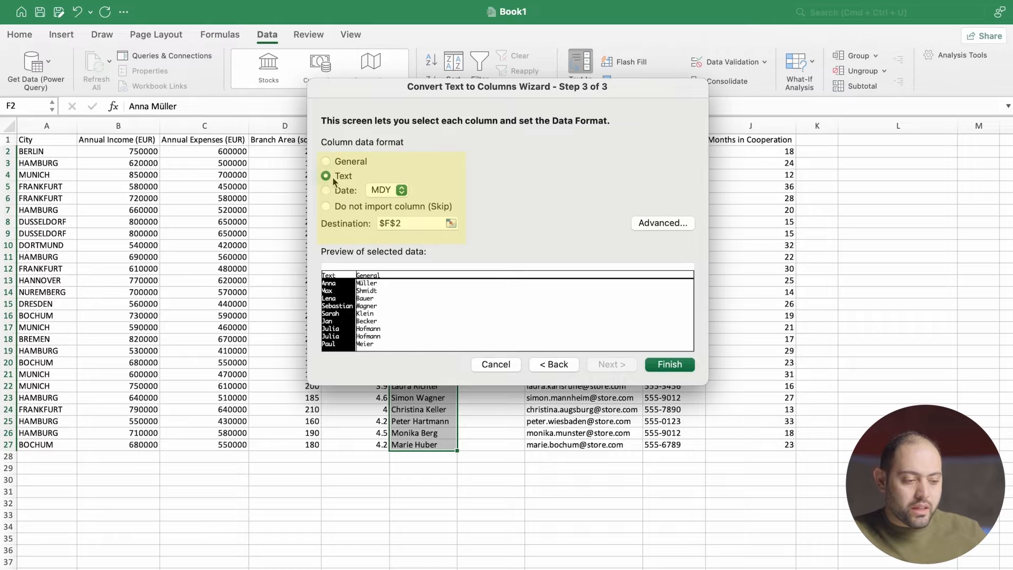
{"action": "left_click", "coordinate": [375, 299]}
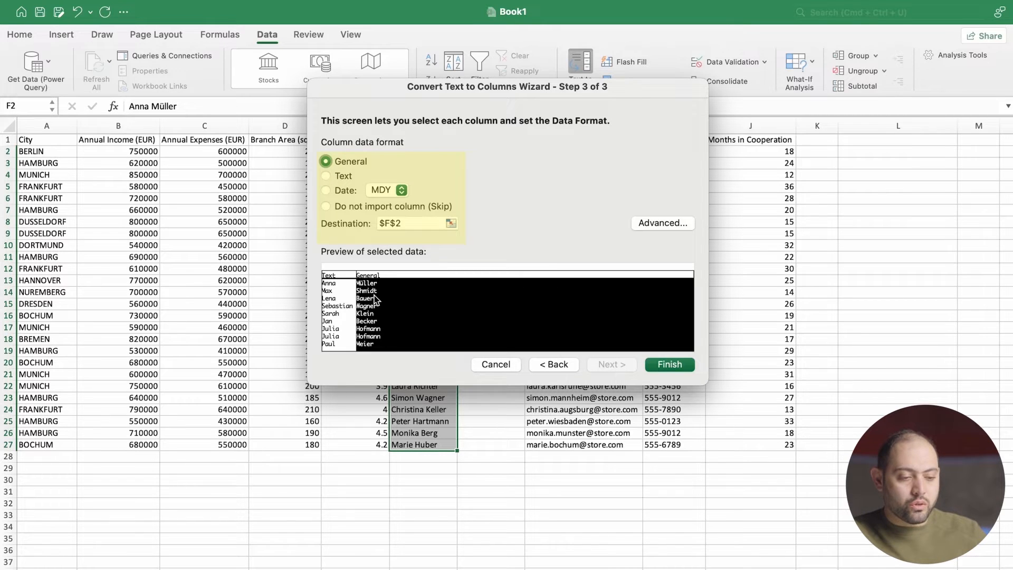
{"action": "left_click", "coordinate": [330, 176]}
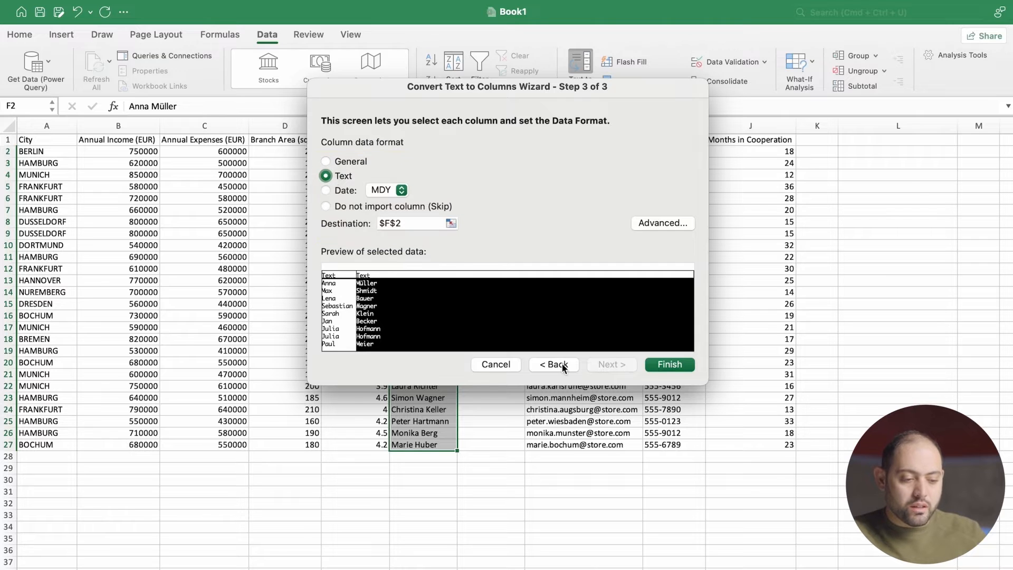
{"action": "left_click", "coordinate": [669, 365]}
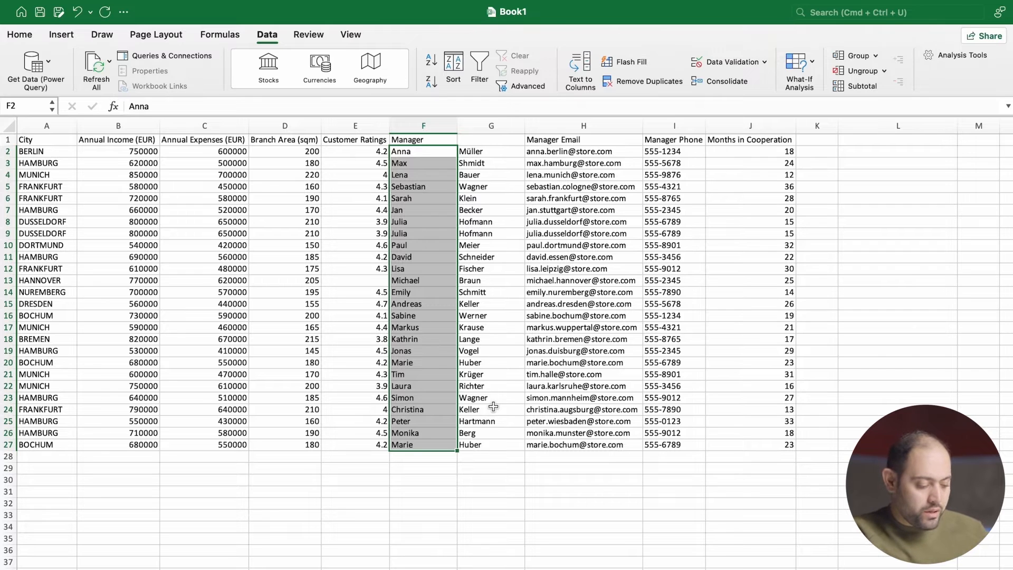
- Insert a blank column before Manager Email and set its number format to General
{"action": "right_click", "coordinate": [582, 126]}
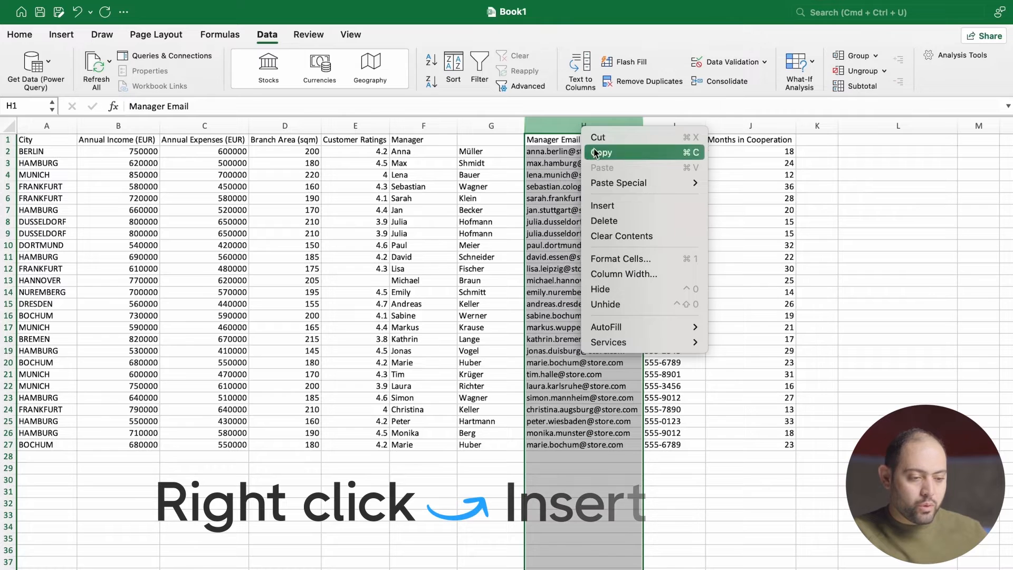
{"action": "left_click", "coordinate": [602, 206]}
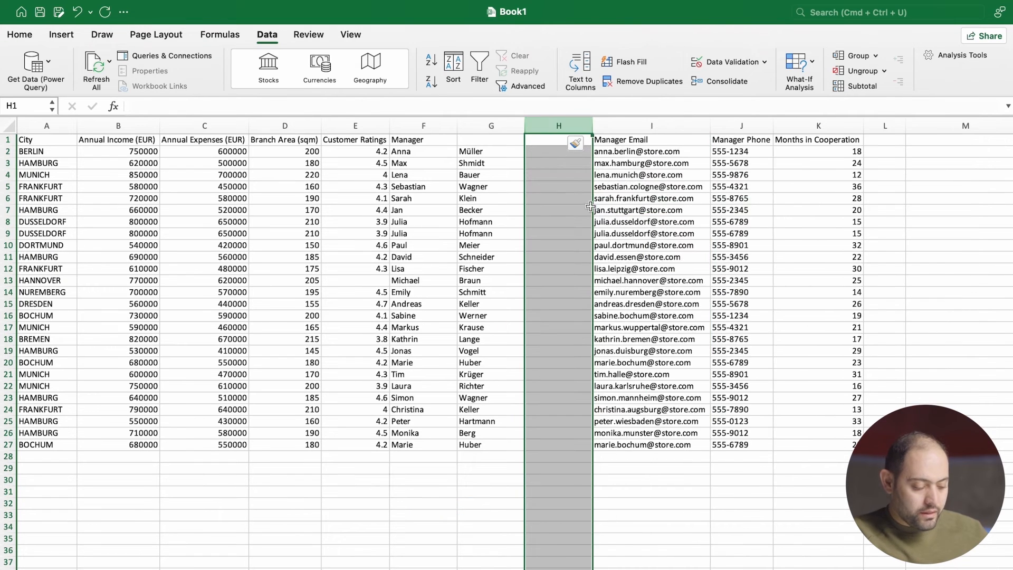
{"action": "right_click", "coordinate": [555, 166]}
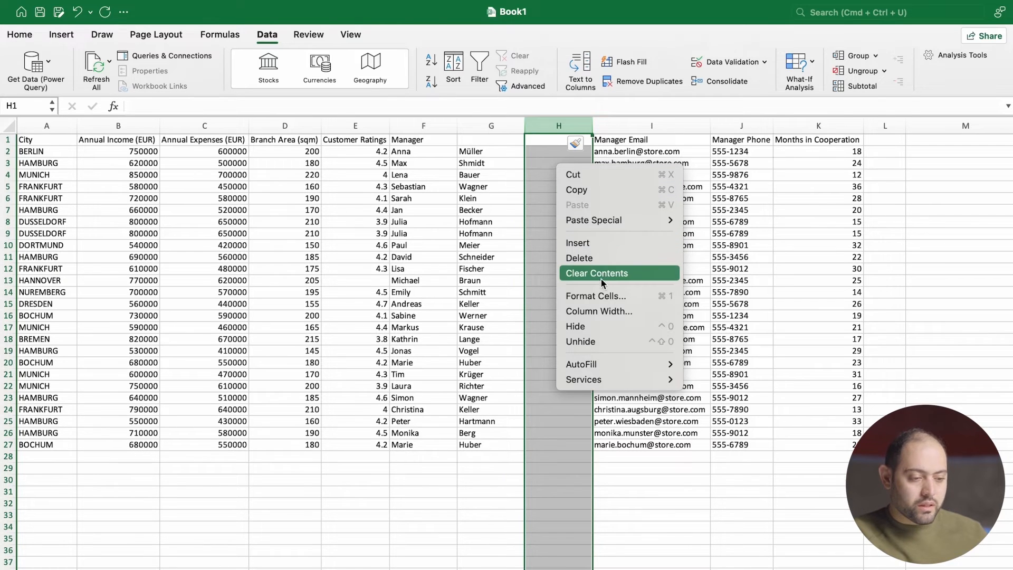
{"action": "left_click", "coordinate": [597, 297]}
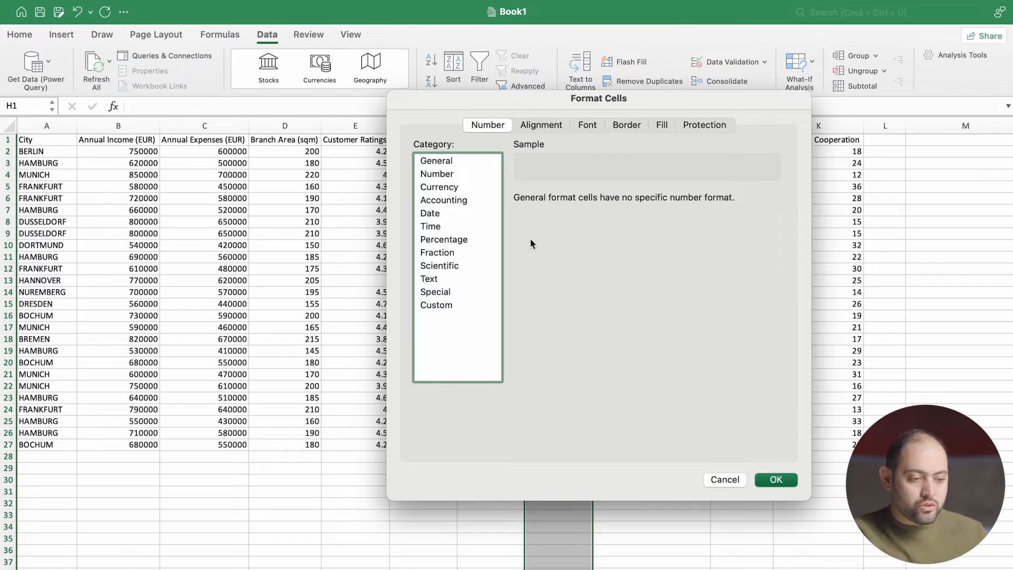
{"action": "left_click", "coordinate": [445, 160]}
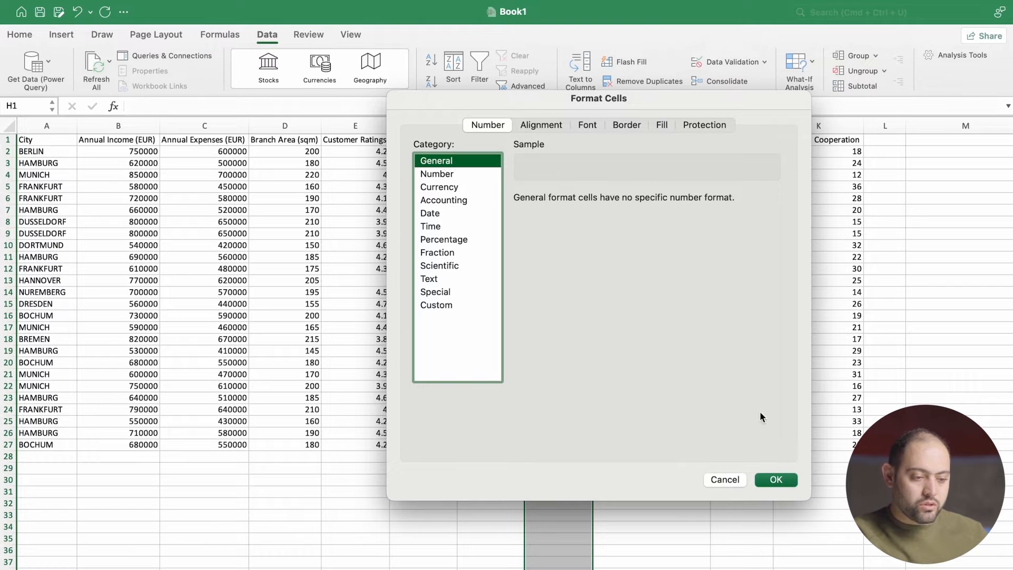
{"action": "left_click", "coordinate": [782, 480]}
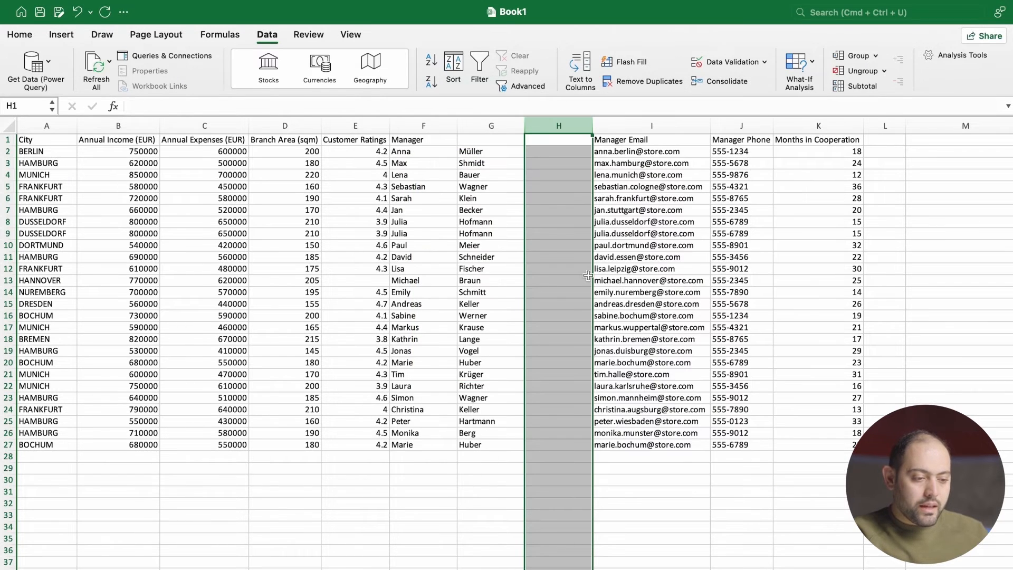
- Enter =CONCATENATE(F2,G2) in cell H2 to join the first and last name
{"action": "left_click", "coordinate": [538, 155]}
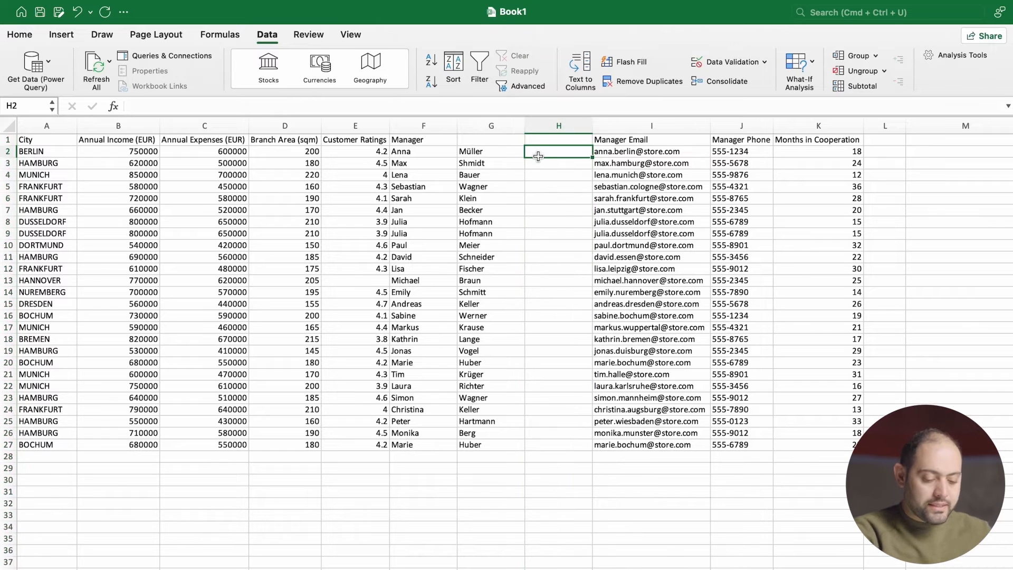
{"action": "type", "text": "=CONCAT"}
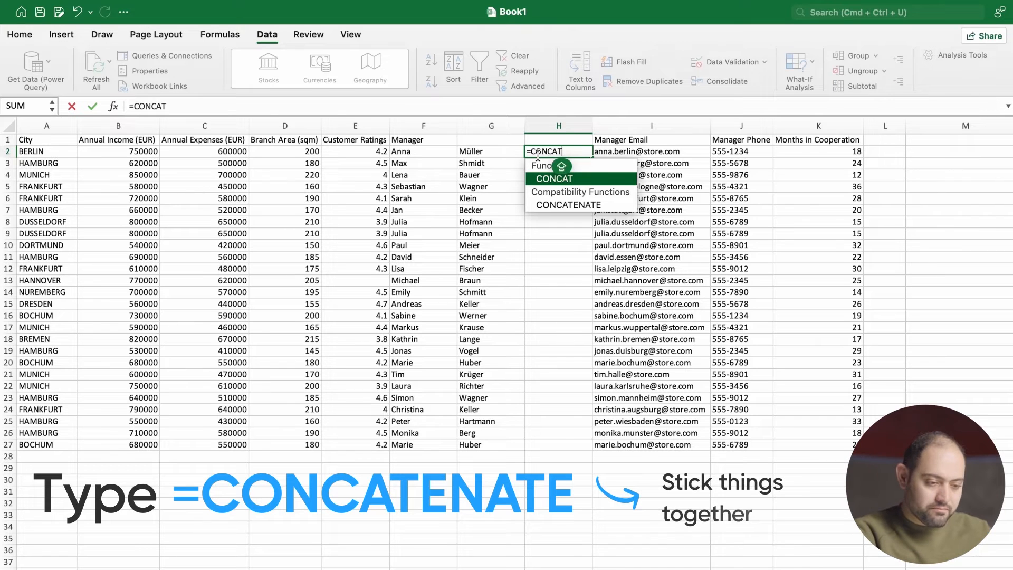
{"action": "left_click", "coordinate": [557, 206]}
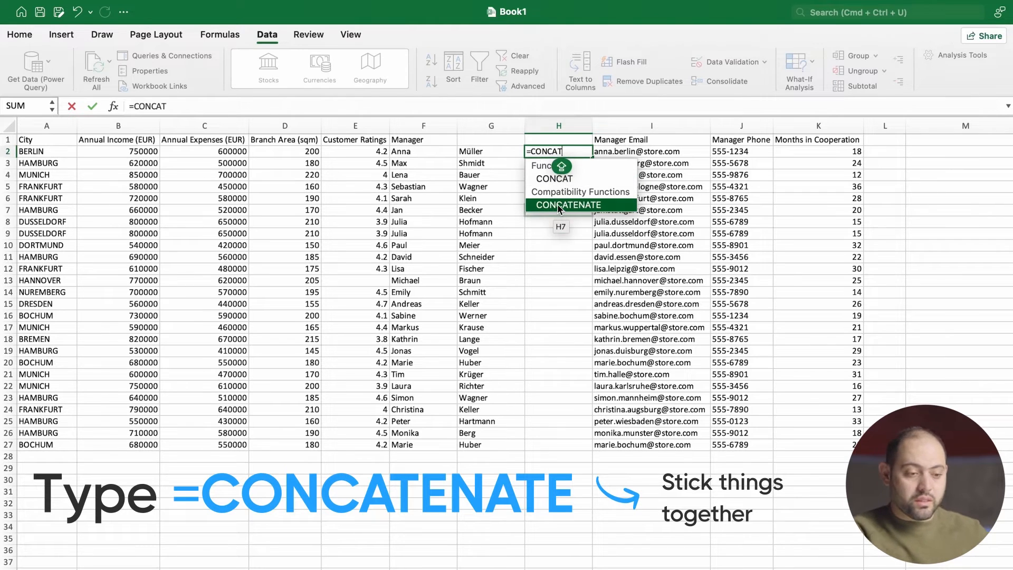
{"action": "double_click", "coordinate": [558, 205]}
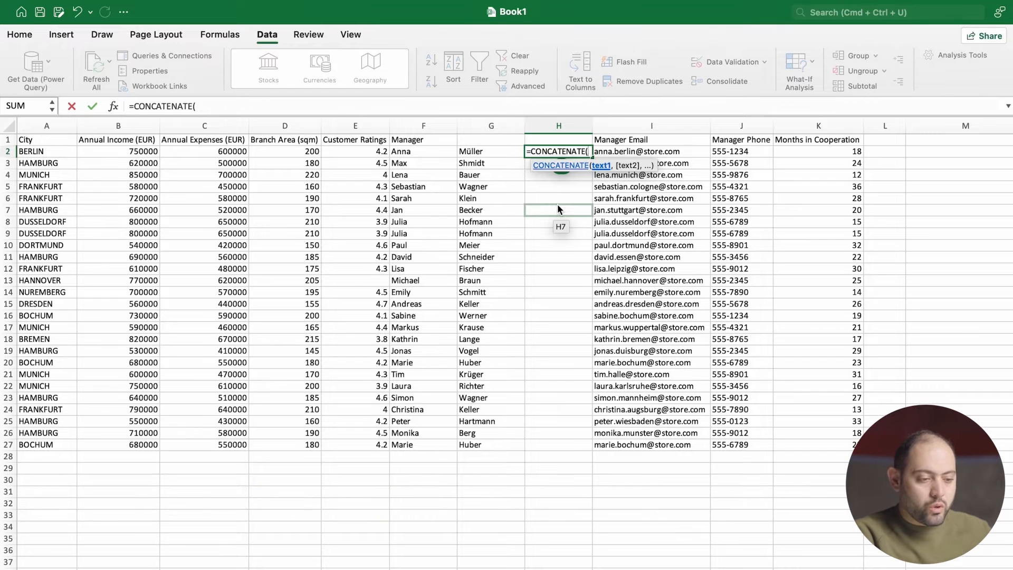
{"action": "left_click", "coordinate": [419, 151]}
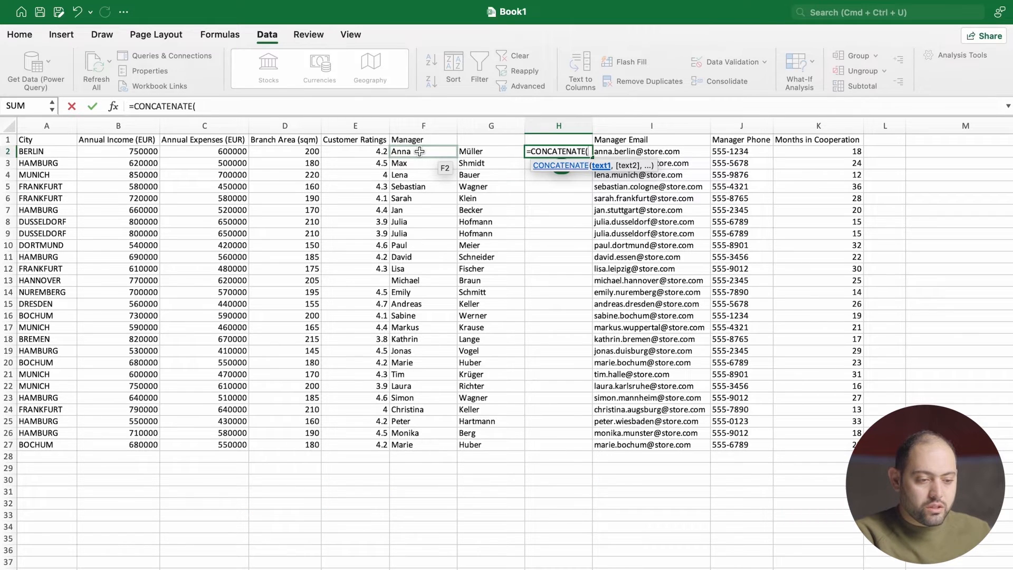
{"action": "type", "text": ","}
{"action": "left_click", "coordinate": [479, 154]}
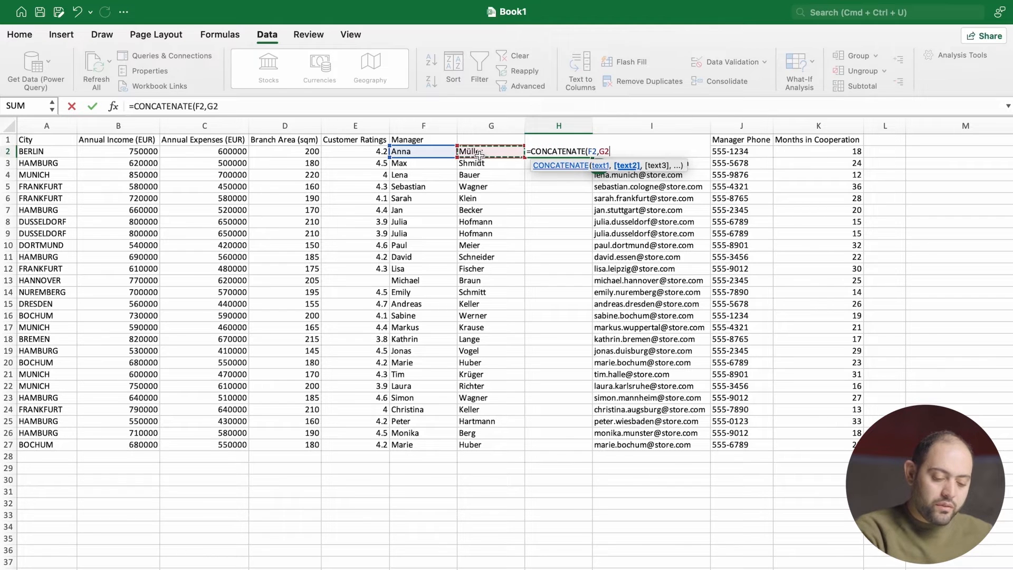
{"action": "type", "text": ")"}
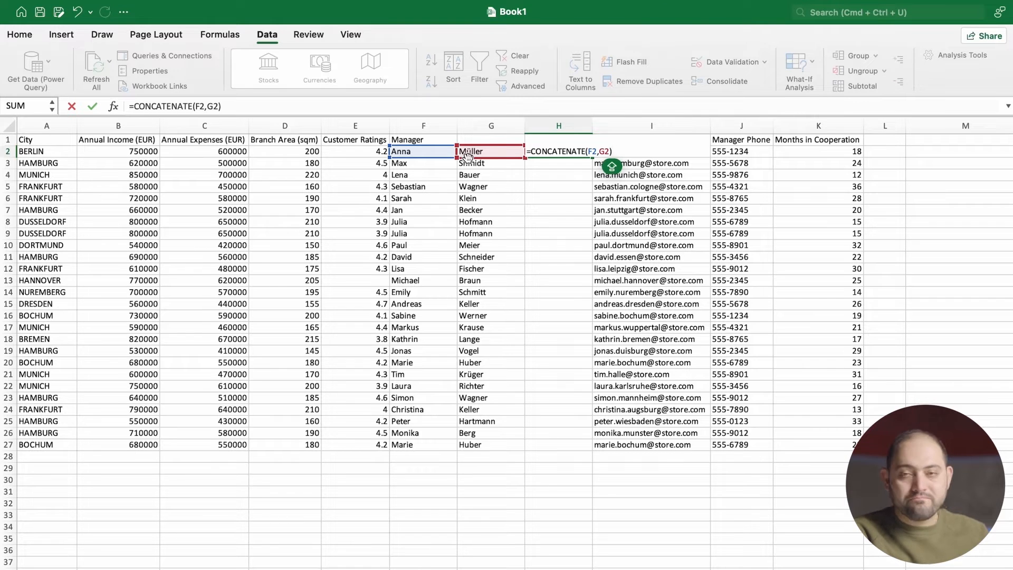
{"action": "key", "text": "Return"}
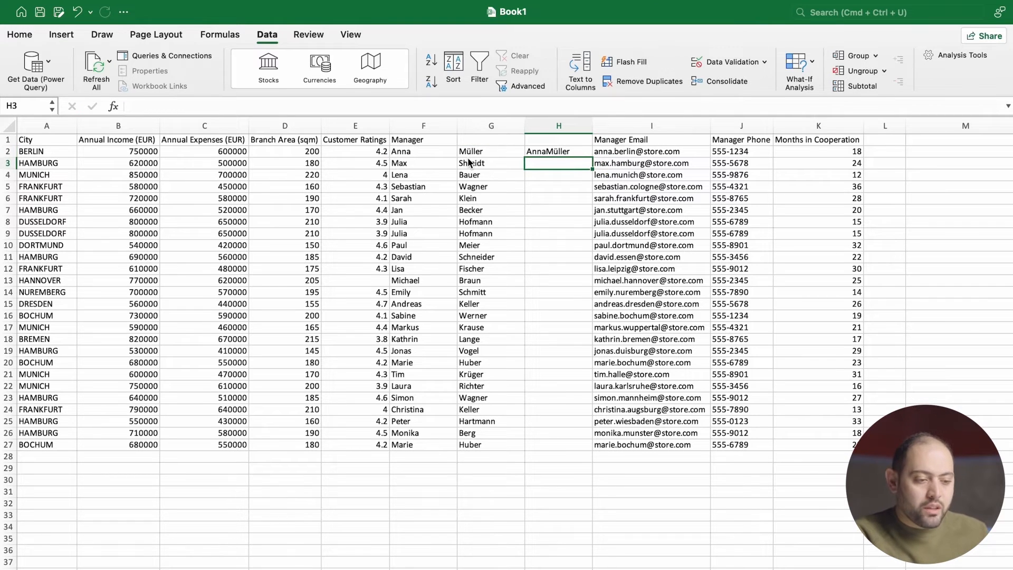
- Change the H2 formula to =CONCATENATE(F2, " ", G2) and fill it down to H27
{"action": "left_click", "coordinate": [533, 155]}
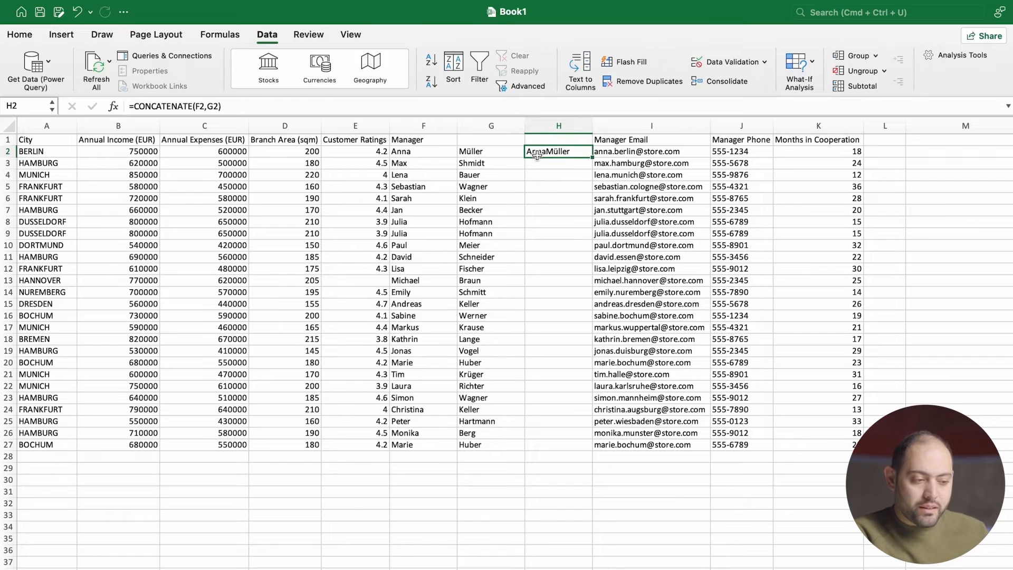
{"action": "left_click", "coordinate": [206, 106]}
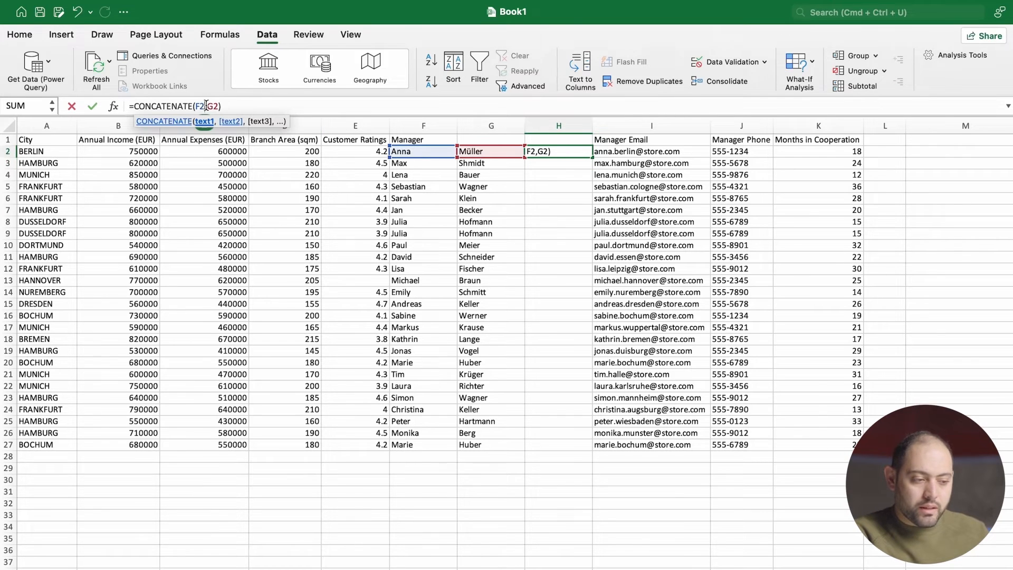
{"action": "key", "text": "Right"}
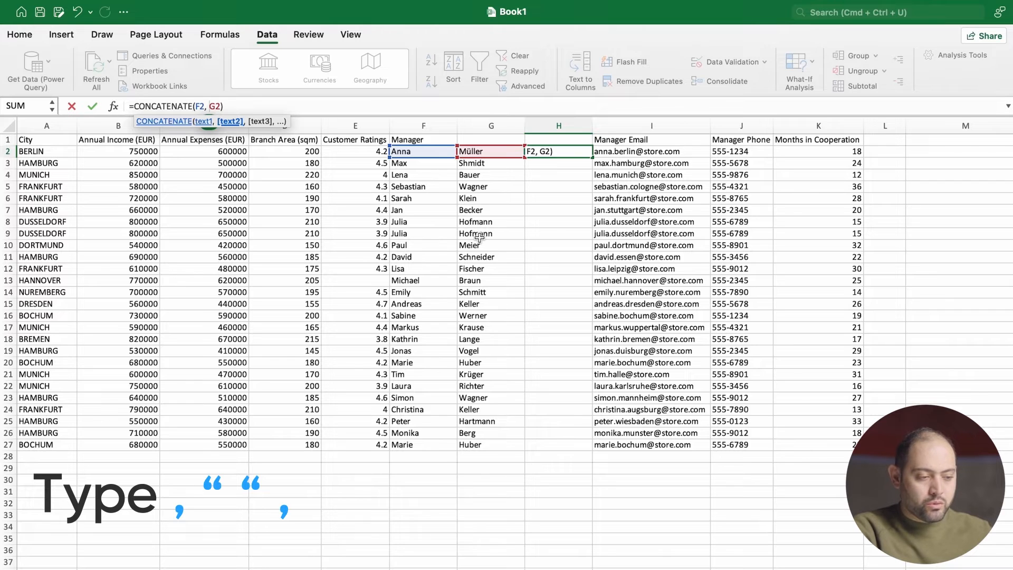
{"action": "type", "text": "\""}
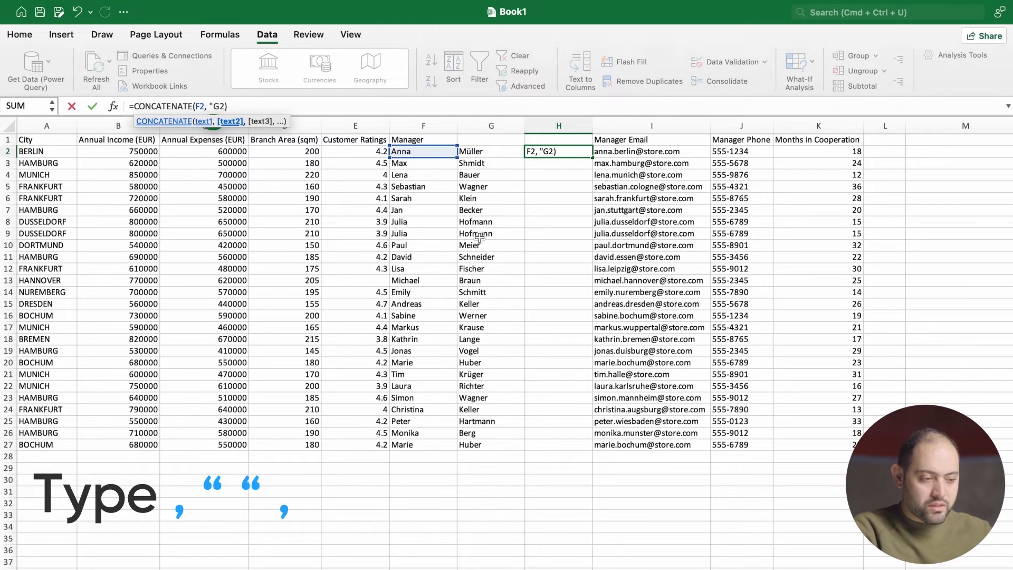
{"action": "type", "text": " \""}
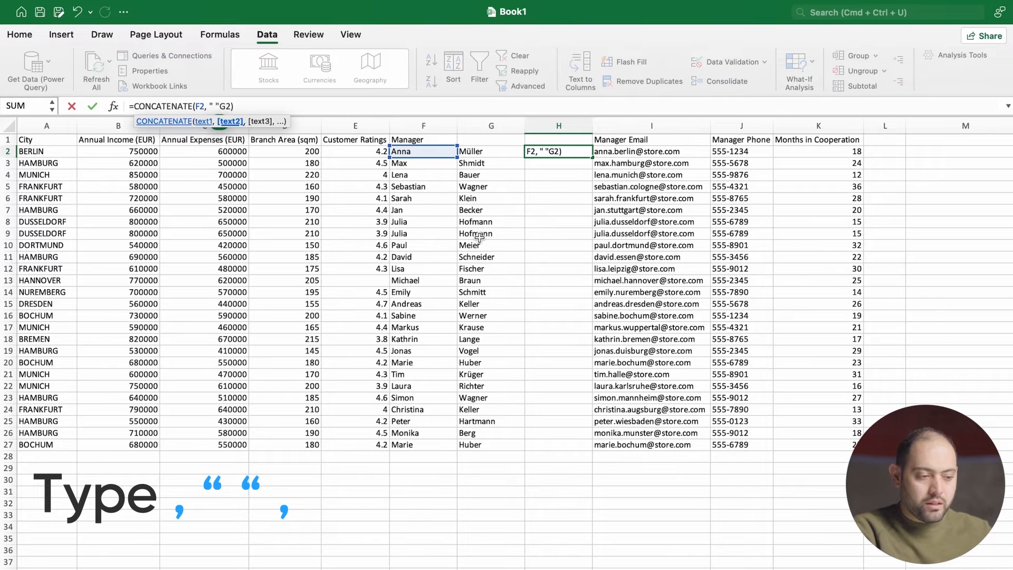
{"action": "type", "text": ","}
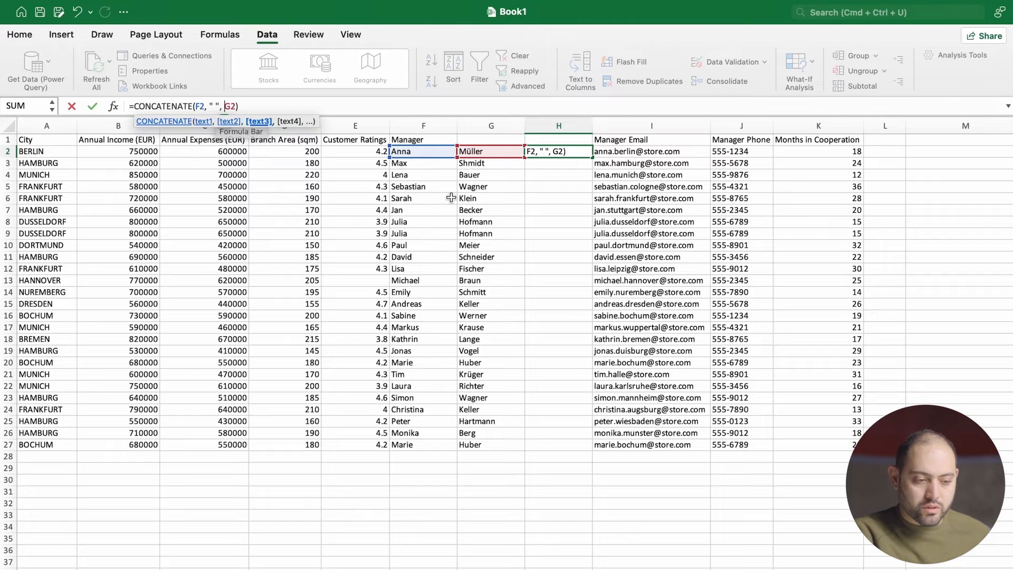
{"action": "key", "text": "Return"}
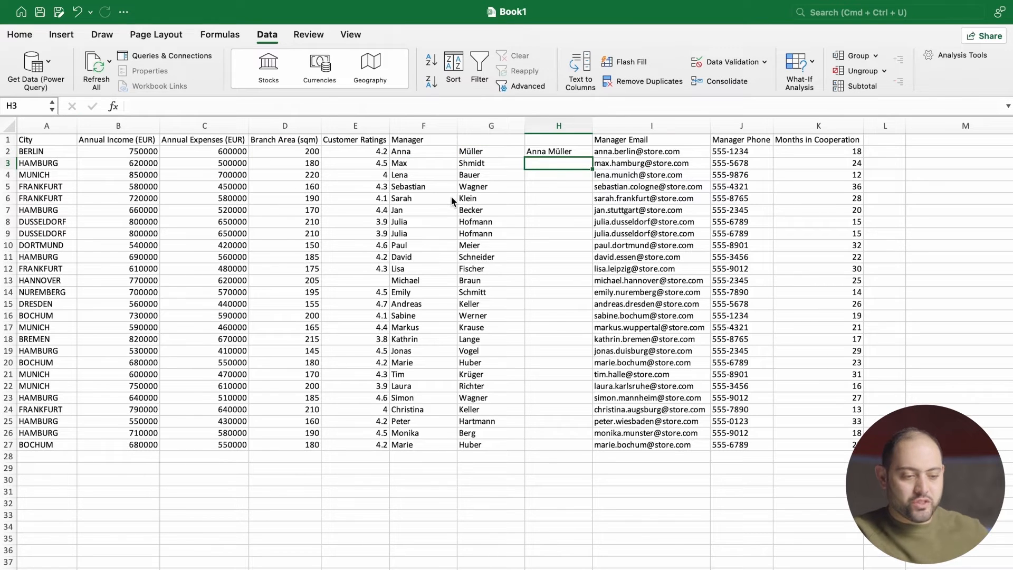
{"action": "left_click", "coordinate": [578, 151]}
{"action": "left_click_drag", "start_coordinate": [590, 157], "coordinate": [574, 445]}
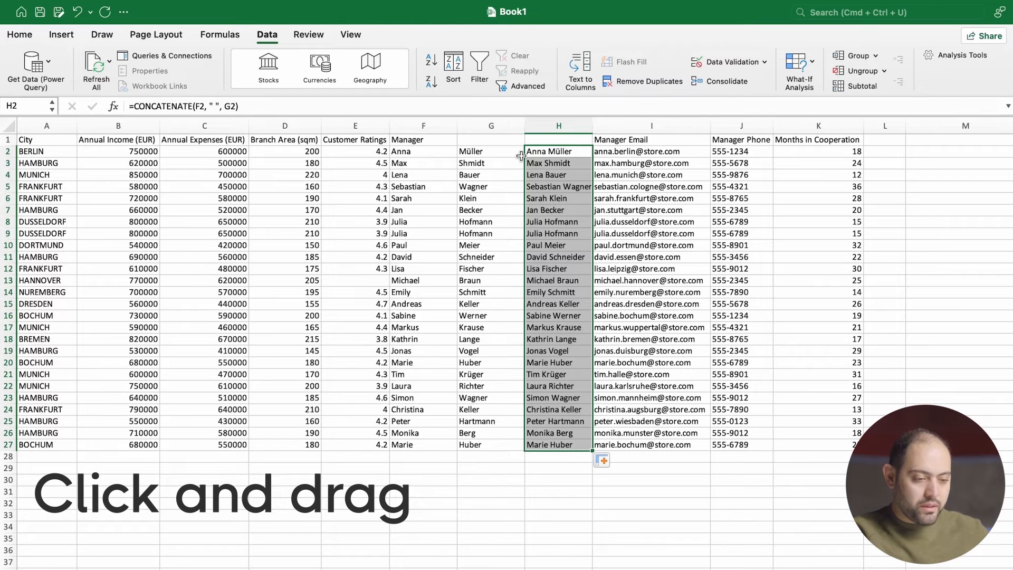
- Copy the combined names in H2:H27 and paste them as values into the Manager column starting at F2
{"action": "key", "text": "super+c"}
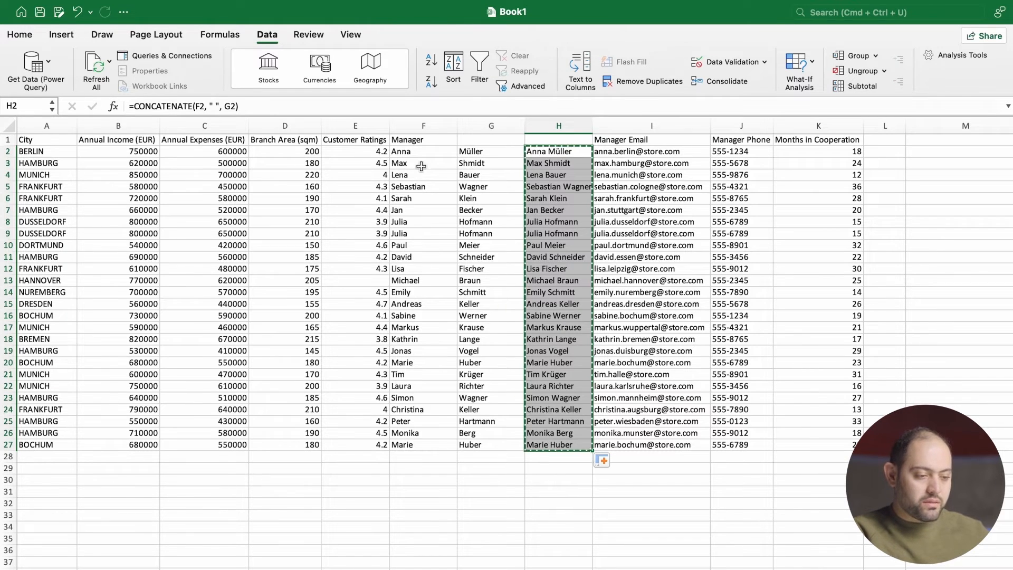
{"action": "left_click", "coordinate": [409, 159]}
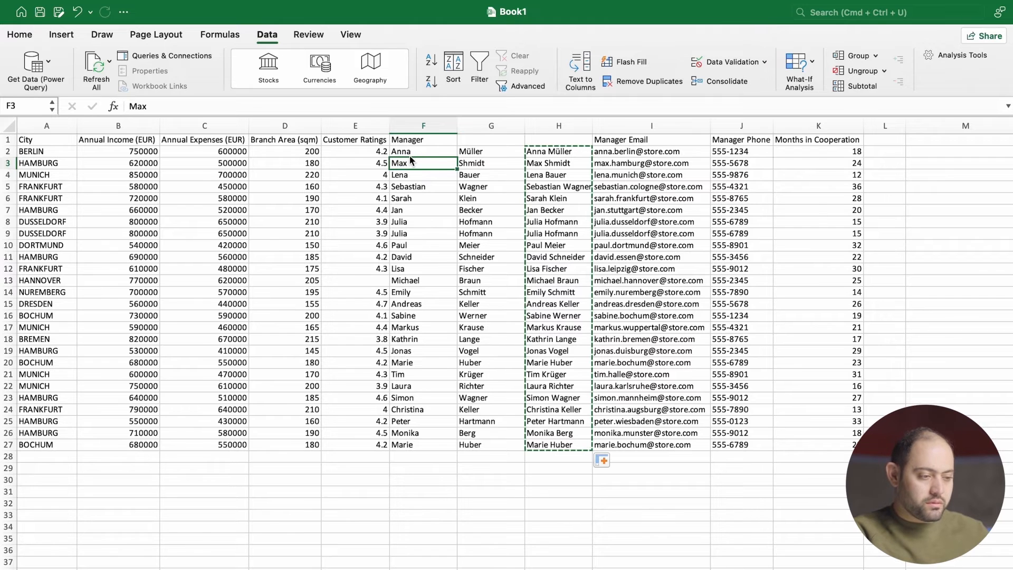
{"action": "left_click", "coordinate": [403, 151]}
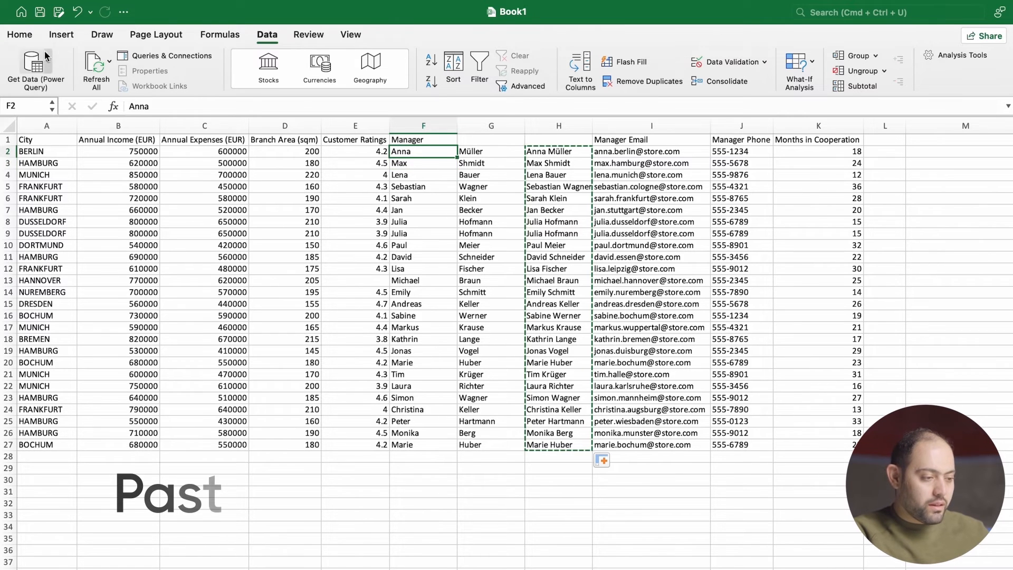
{"action": "left_click", "coordinate": [20, 34]}
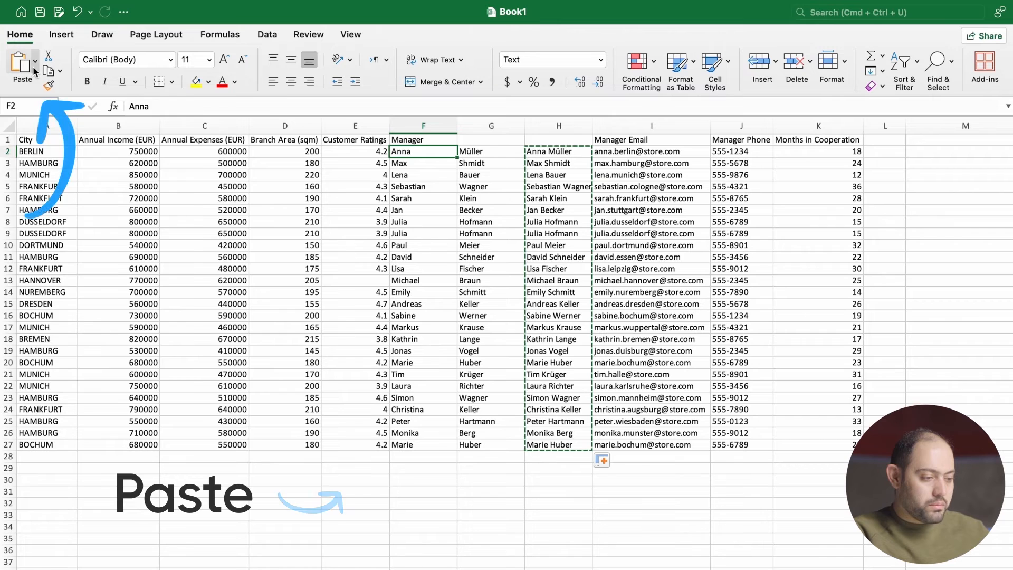
{"action": "left_click", "coordinate": [34, 62]}
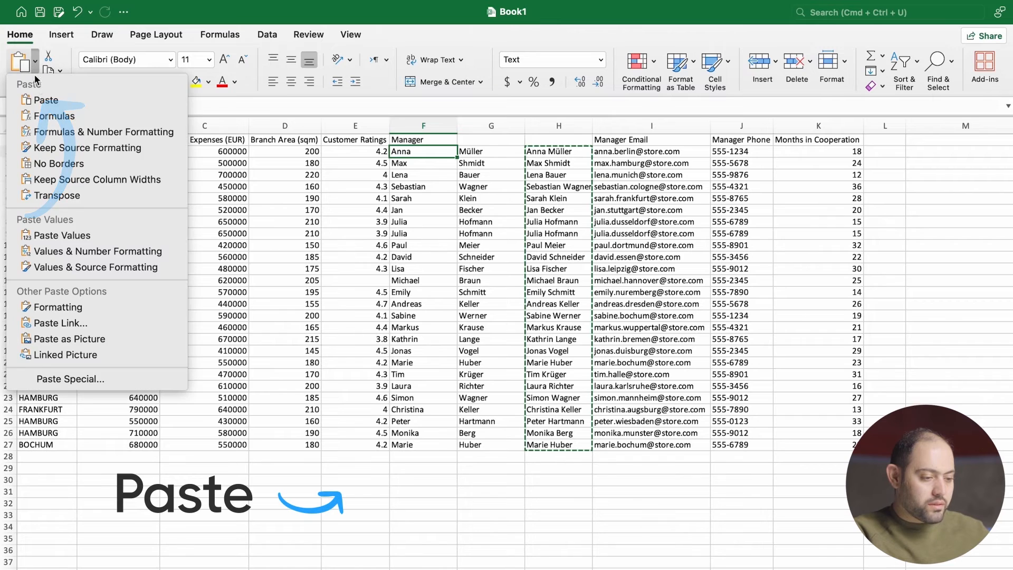
{"action": "left_click", "coordinate": [81, 232]}
- Delete the helper columns G and H between Manager and Manager Email
{"action": "left_click_drag", "start_coordinate": [472, 125], "coordinate": [565, 119]}
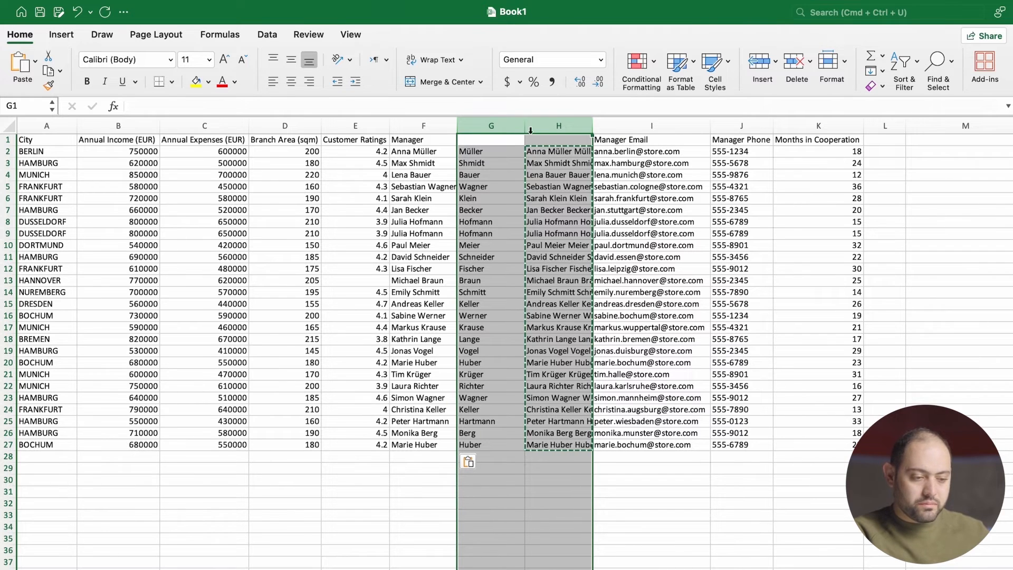
{"action": "right_click", "coordinate": [531, 129]}
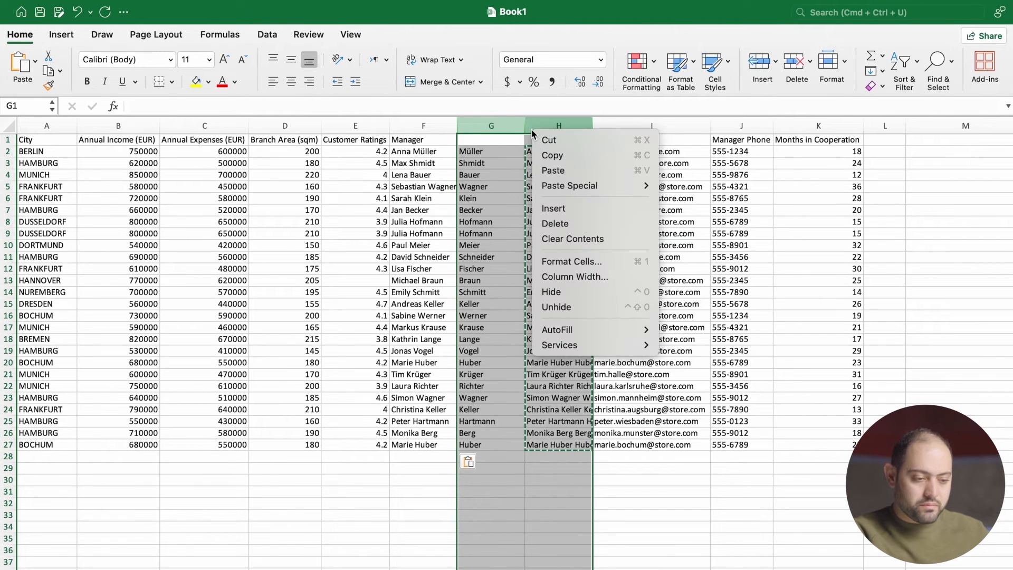
{"action": "left_click", "coordinate": [563, 223]}
{"action": "left_click", "coordinate": [537, 196]}
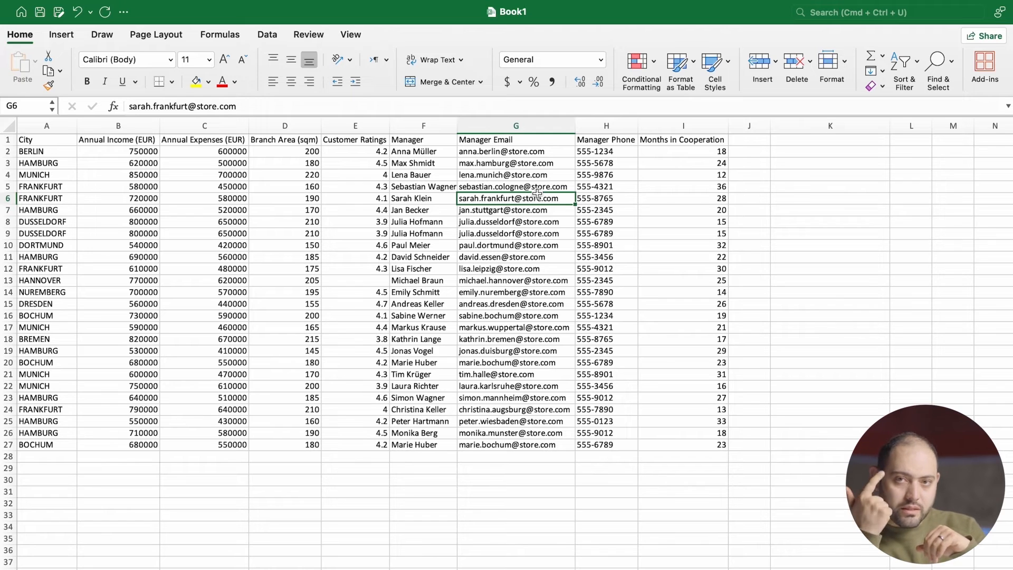
{"action": "left_click", "coordinate": [222, 235]}
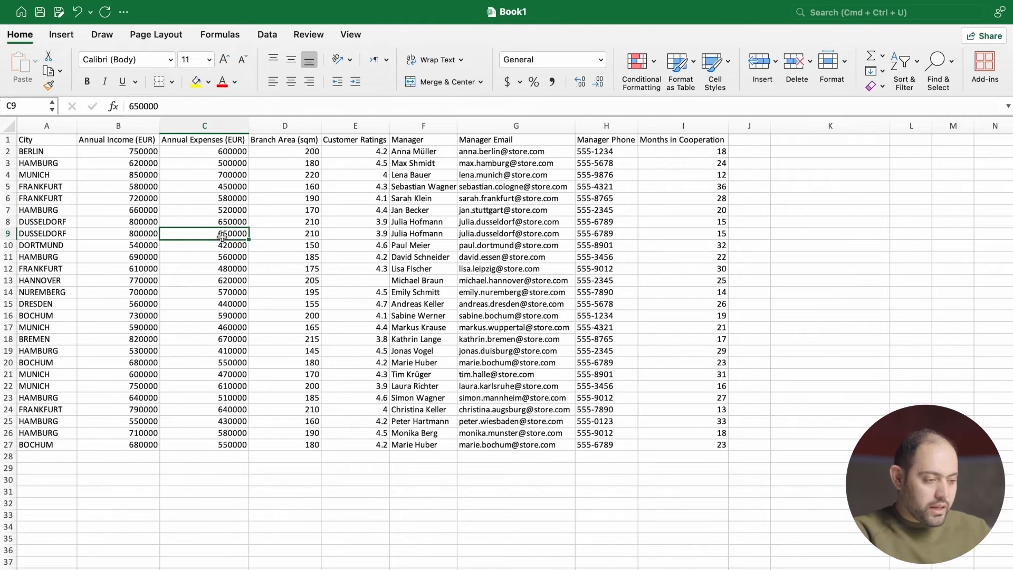
- Remove duplicate rows from the whole table, treating the first row as headers and comparing all columns
{"action": "left_click", "coordinate": [36, 143]}
{"action": "key", "text": "super+a"}
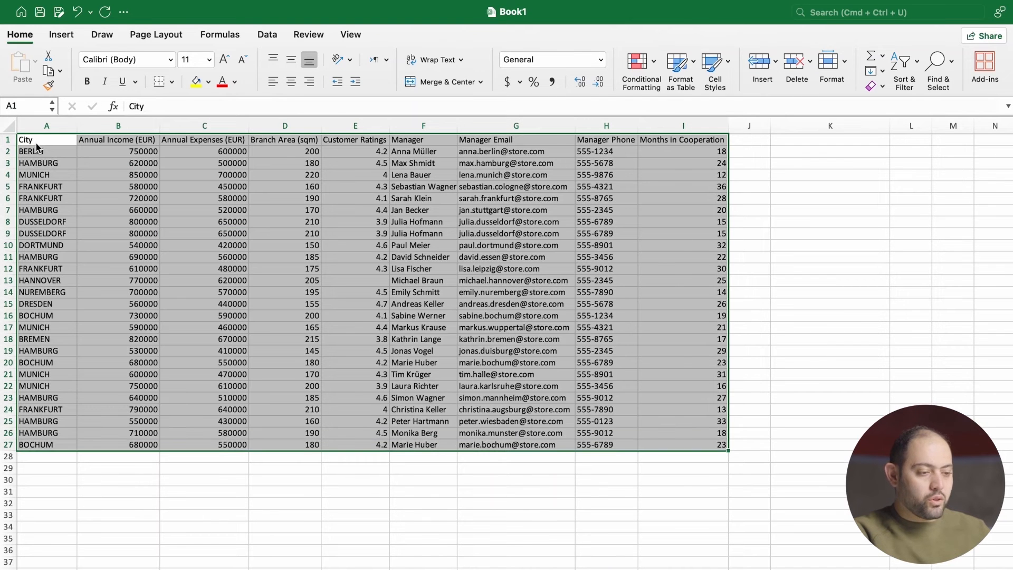
{"action": "left_click", "coordinate": [268, 35]}
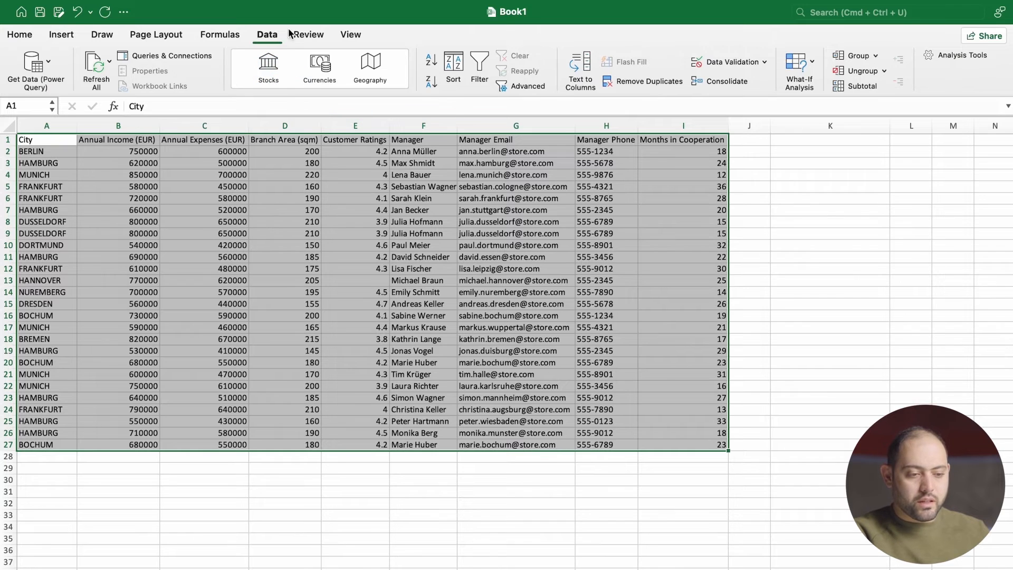
{"action": "left_click", "coordinate": [662, 86]}
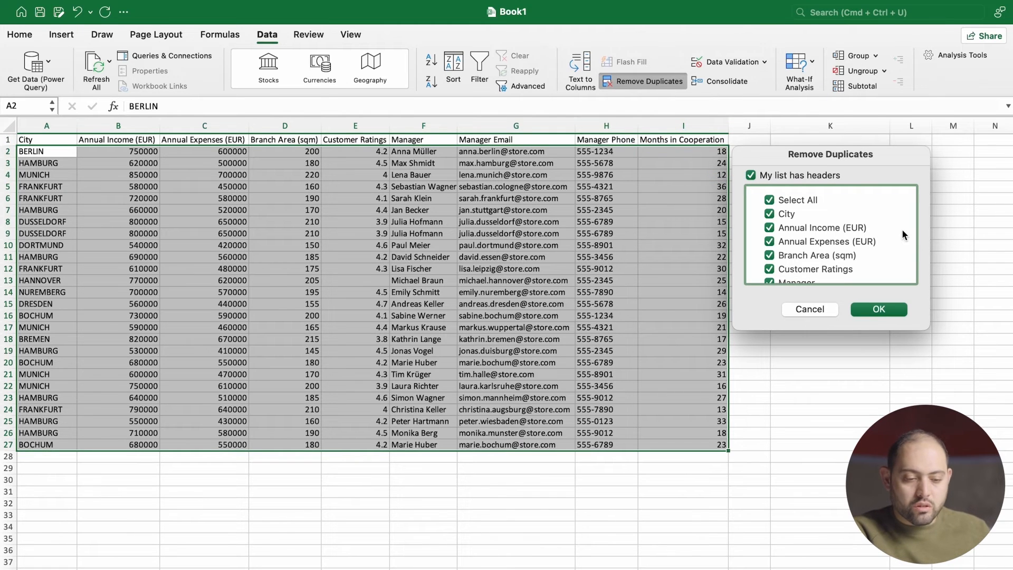
{"action": "scroll", "coordinate": [791, 224], "scroll_direction": "down", "scroll_amount": 4}
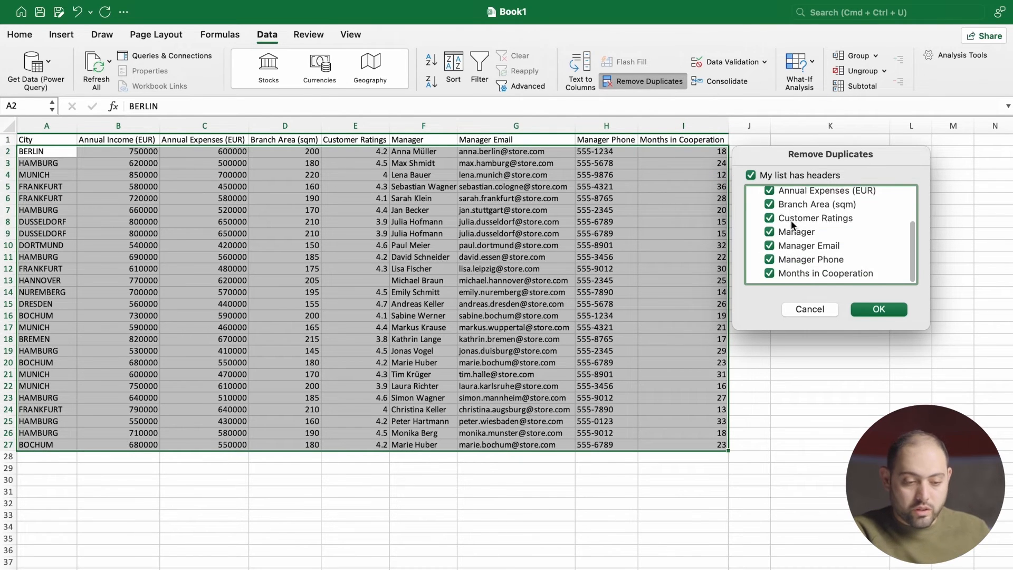
{"action": "left_click", "coordinate": [869, 311]}
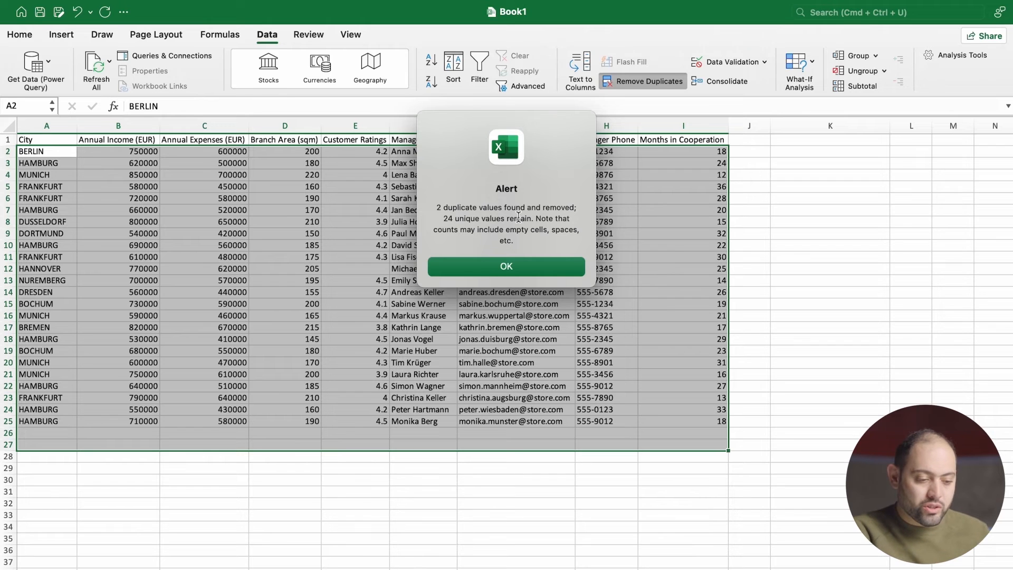
{"action": "left_click", "coordinate": [492, 271]}
{"action": "left_click", "coordinate": [445, 328]}
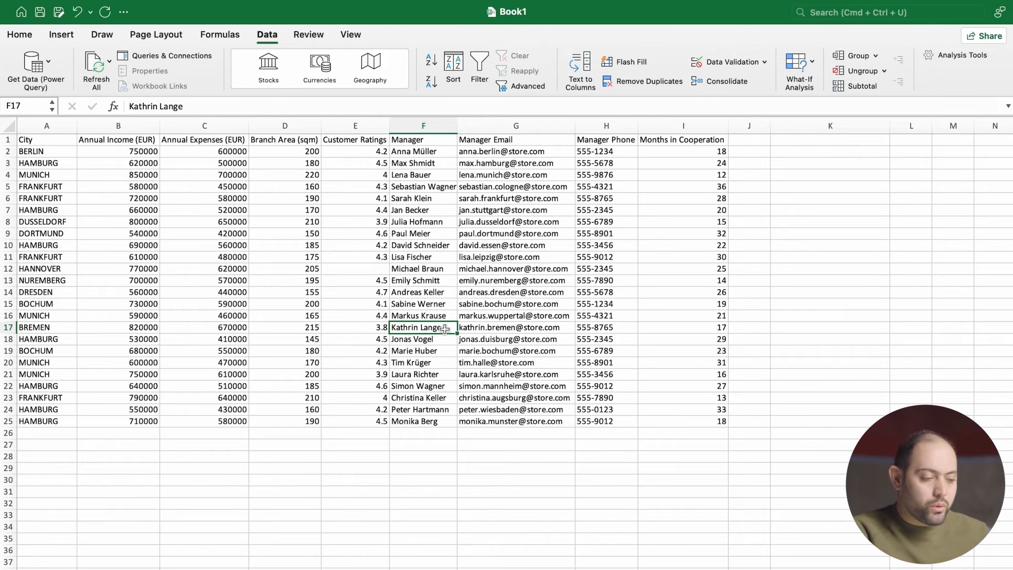
- Add a conditional formatting rule to the whole table that marks Blanks with Light Red Fill with Dark Red Text
{"action": "left_click", "coordinate": [48, 141]}
{"action": "key", "text": "super+a"}
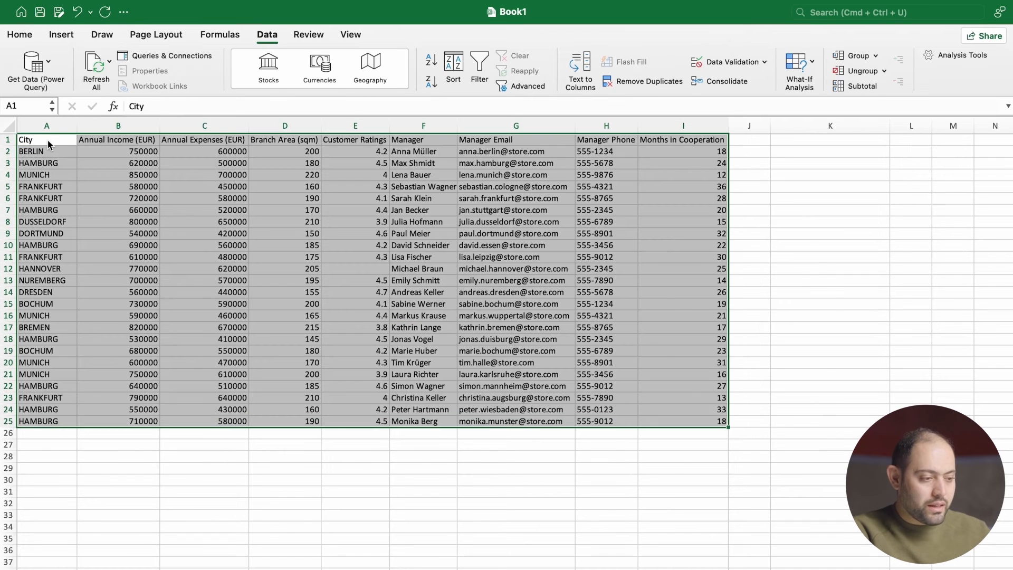
{"action": "left_click", "coordinate": [13, 38]}
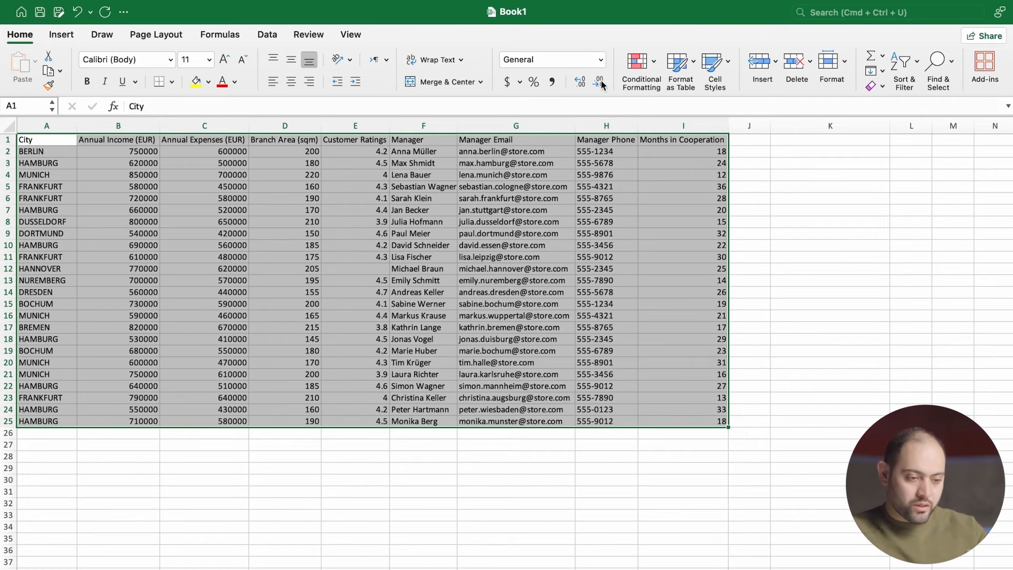
{"action": "left_click", "coordinate": [651, 79]}
{"action": "mouse_move", "coordinate": [689, 87]}
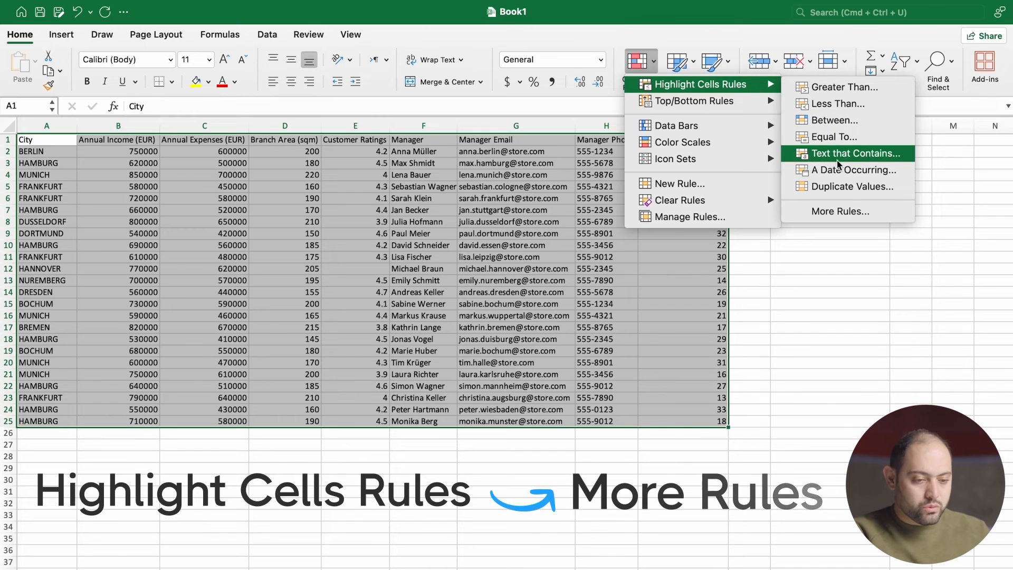
{"action": "left_click", "coordinate": [859, 208]}
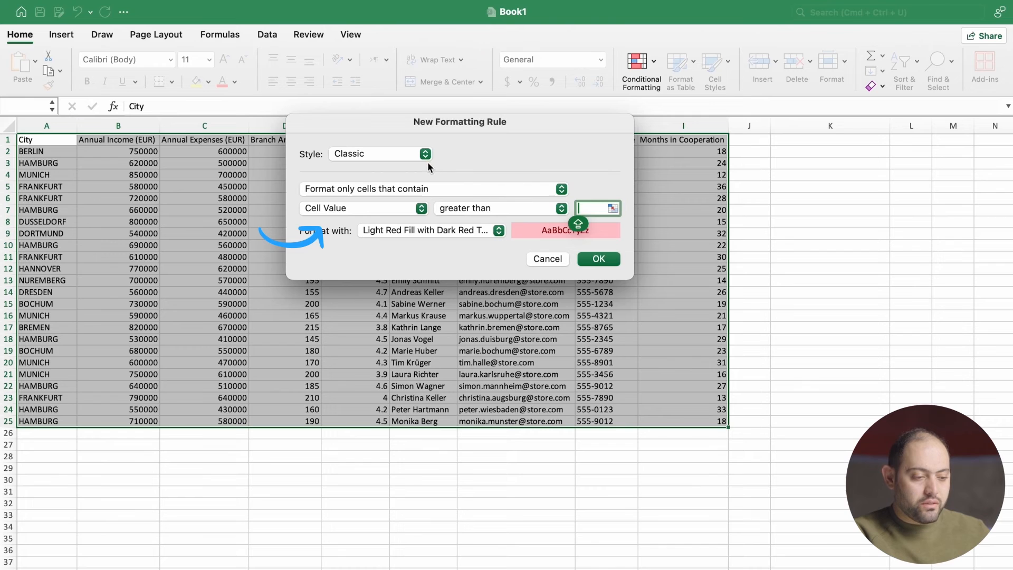
{"action": "left_click", "coordinate": [413, 207]}
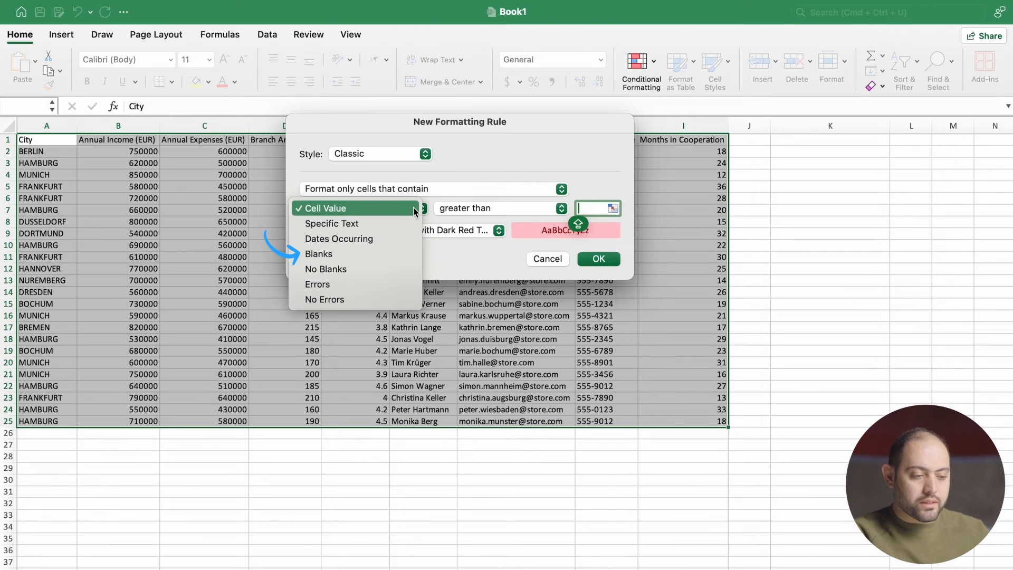
{"action": "left_click", "coordinate": [381, 254]}
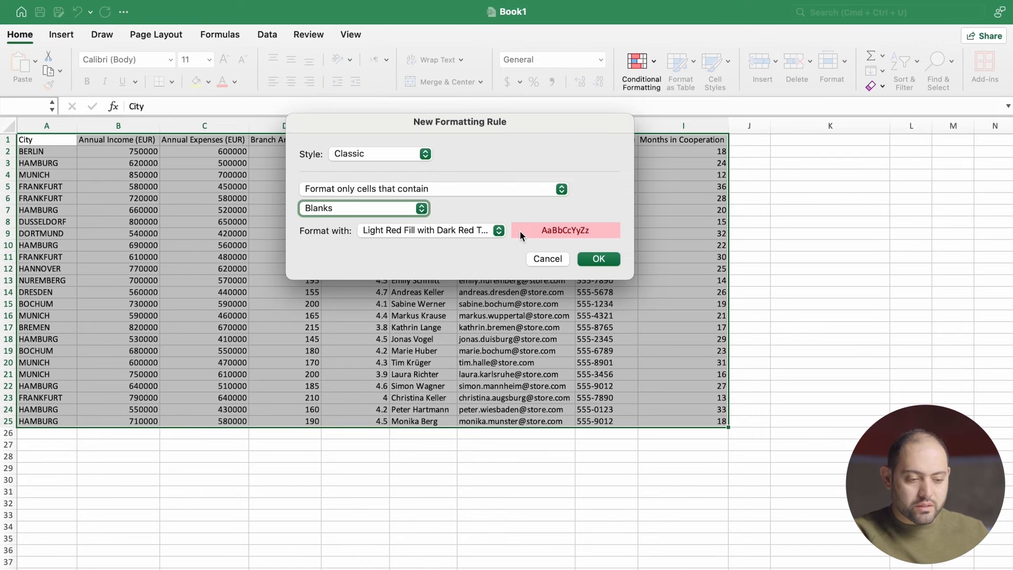
{"action": "left_click", "coordinate": [593, 259]}
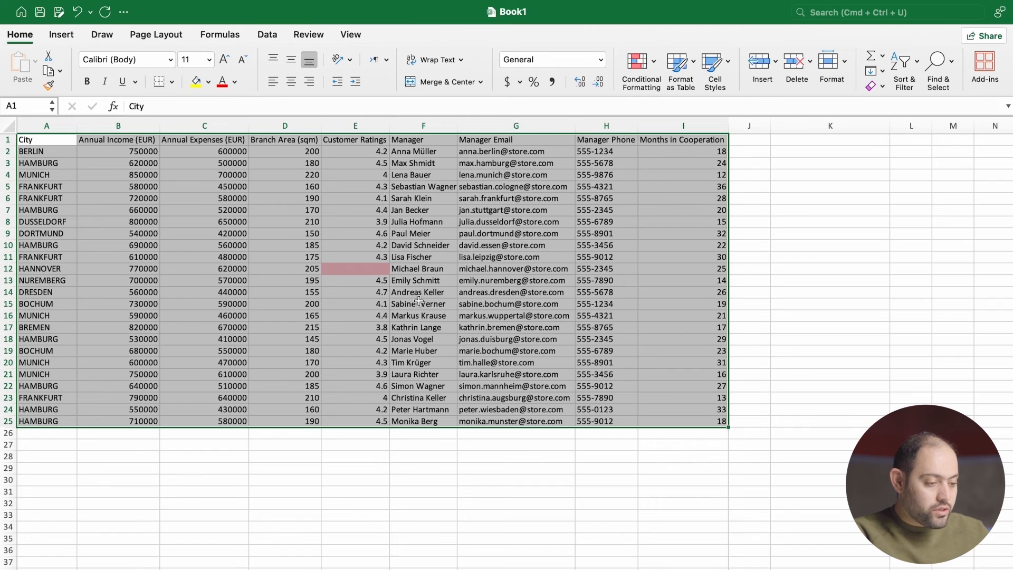
- Enter 4.3 as the missing customer rating for HANNOVER in cell E12
{"action": "left_click", "coordinate": [379, 274]}
{"action": "left_click_drag", "start_coordinate": [378, 274], "coordinate": [66, 267]}
{"action": "left_click", "coordinate": [375, 269]}
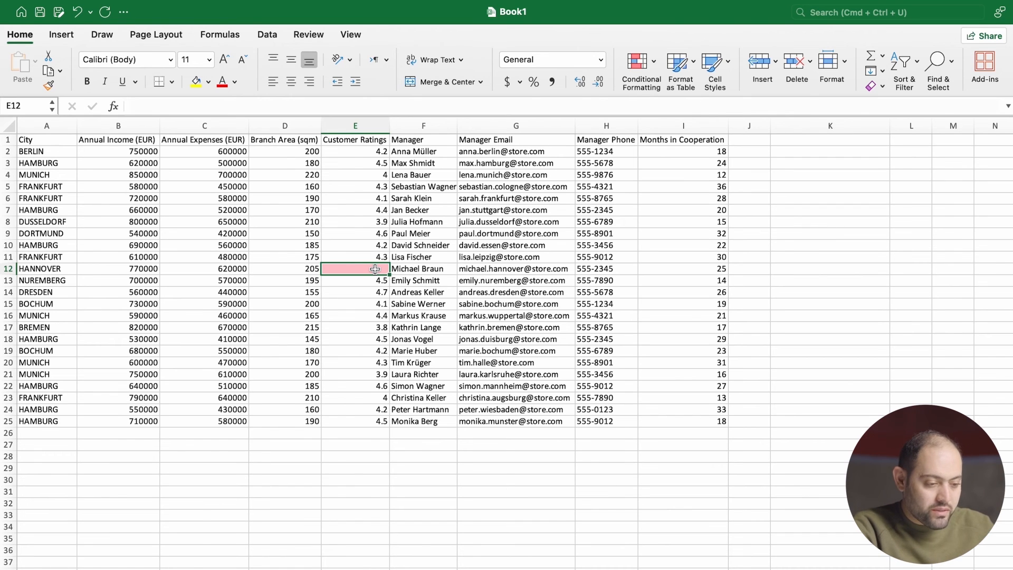
{"action": "type", "text": "4.3"}
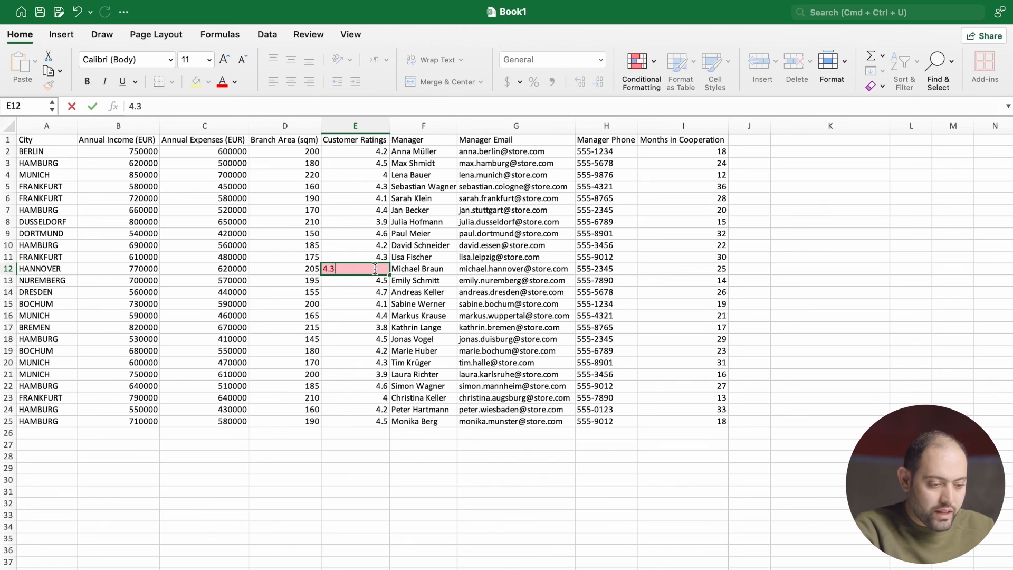
{"action": "key", "text": "Caps_Lock"}
{"action": "key", "text": "Return"}
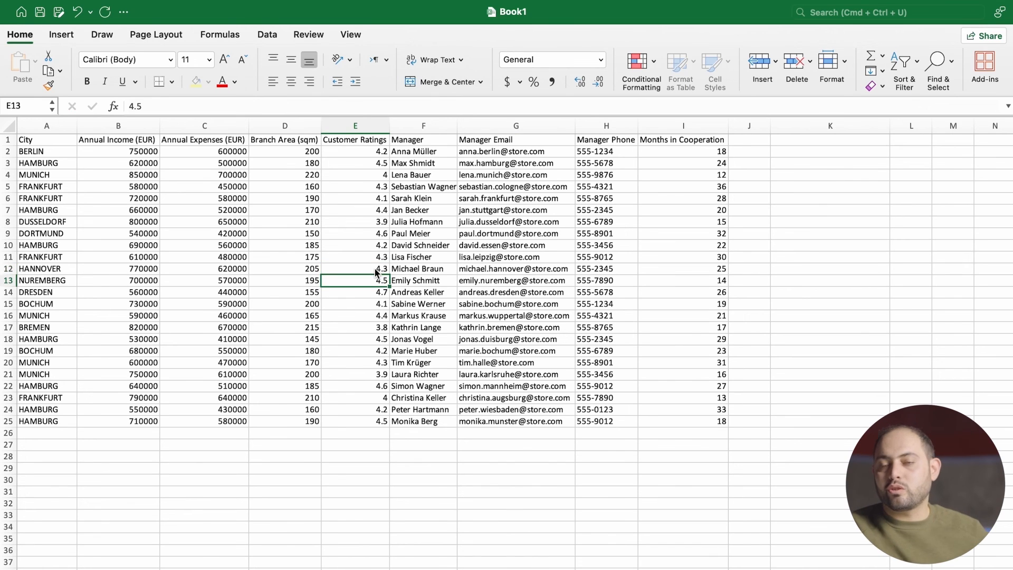
{"action": "key", "text": "Up"}
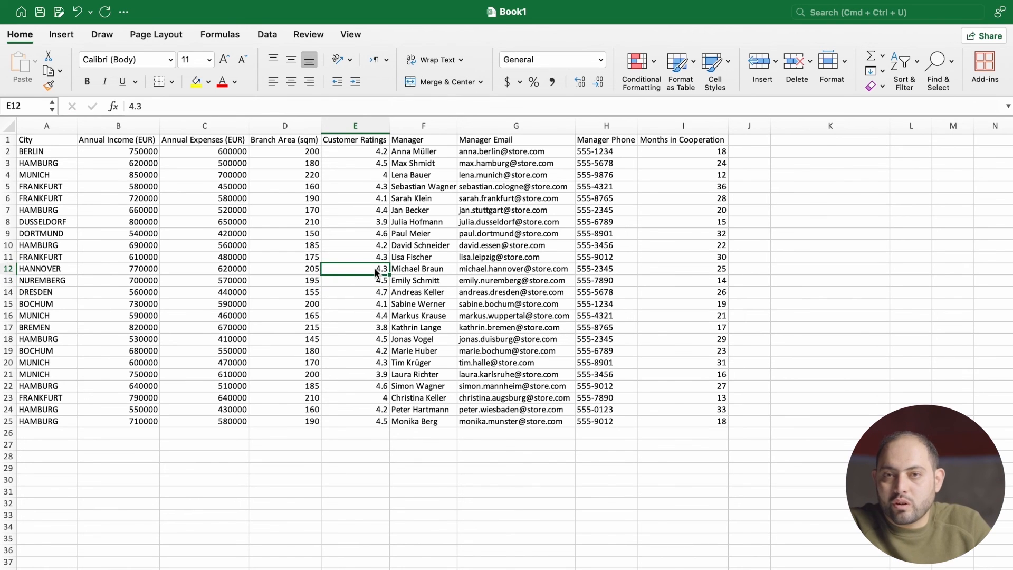